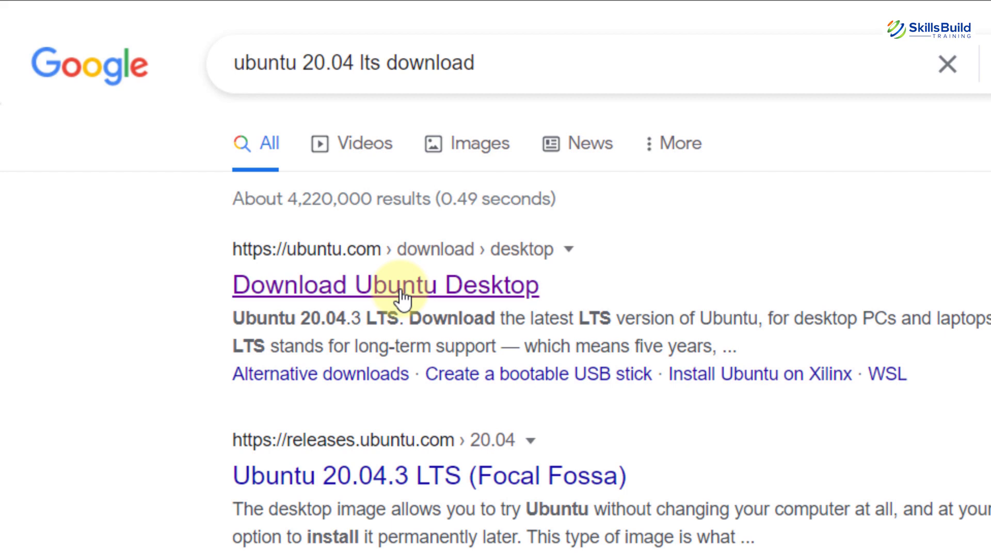
- Download the Ubuntu Desktop 20.04 LTS image (ubuntu-20.04.3-desktop-amd64.iso) from the Ubuntu website
{"action": "left_click", "coordinate": [402, 296]}
{"action": "left_click", "coordinate": [817, 53]}
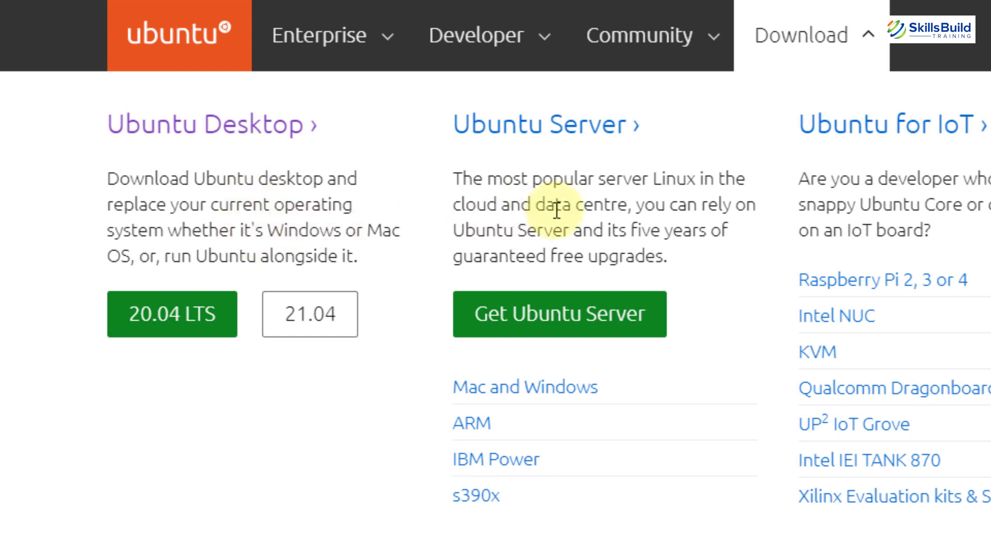
{"action": "left_click", "coordinate": [161, 326]}
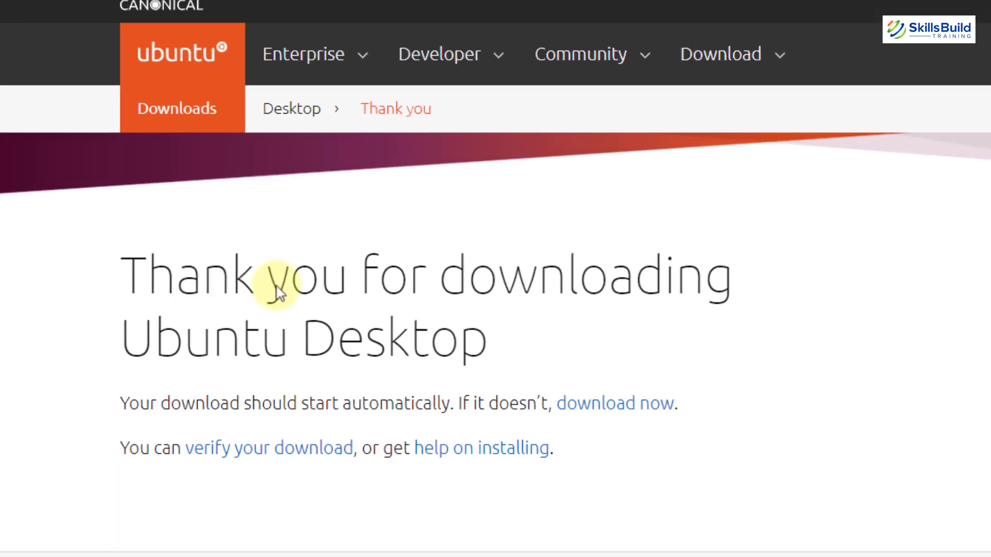
{"action": "scroll", "coordinate": [983, 128], "scroll_direction": "down", "scroll_amount": 2}
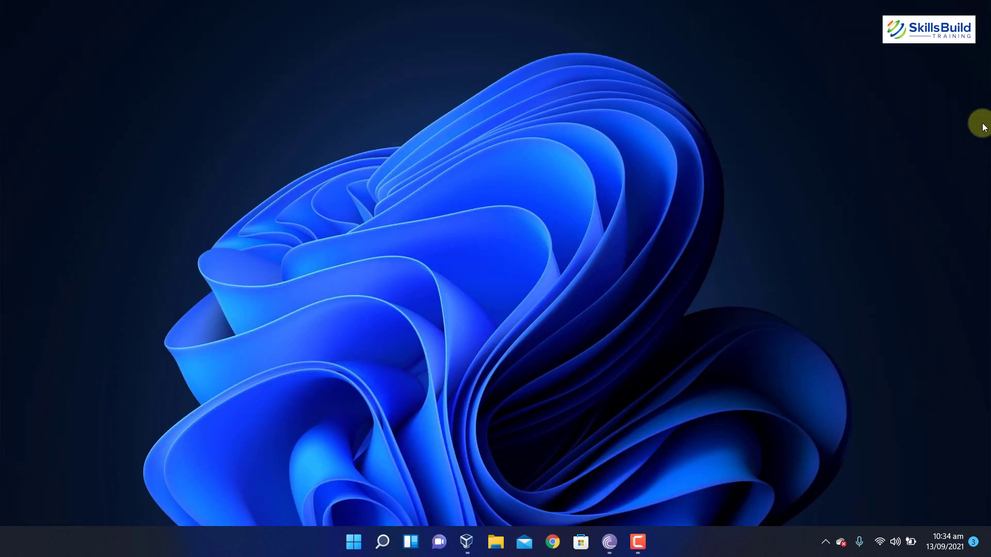
- Launch VirtualBox and begin a new machine named 'Ubuntu 20.04 Lts'
{"action": "left_click", "coordinate": [467, 541]}
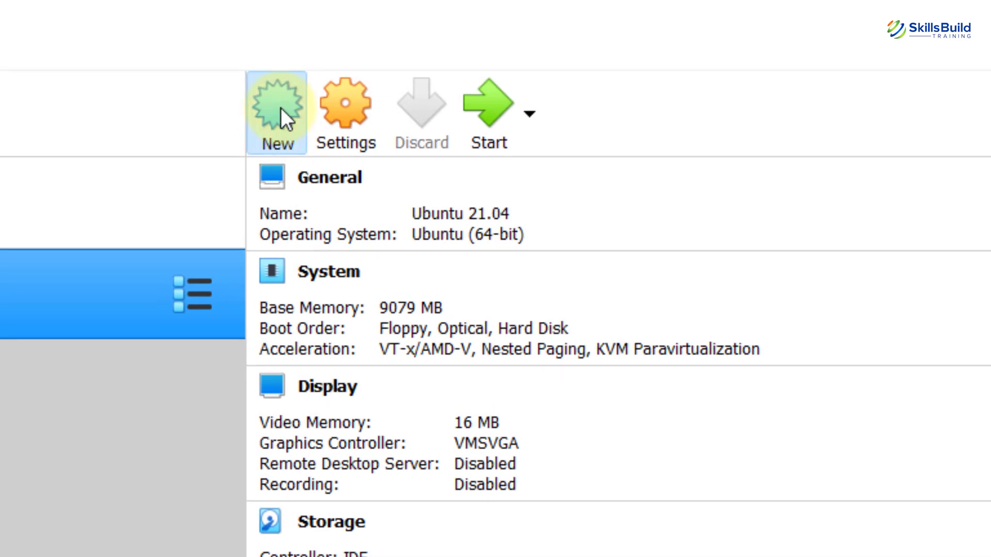
{"action": "left_click", "coordinate": [280, 107]}
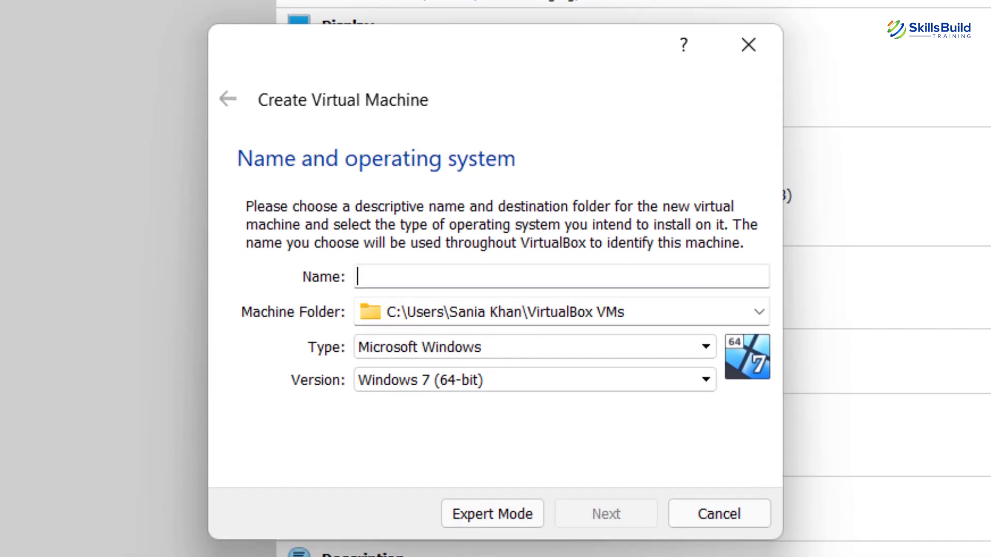
{"action": "type", "text": "Ubun"}
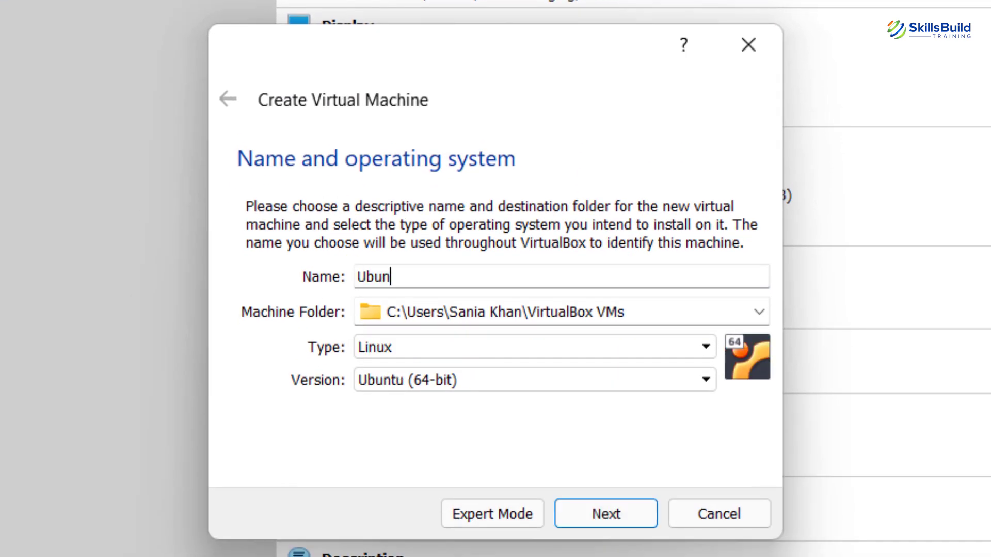
{"action": "type", "text": "tu 20.04 Lts"}
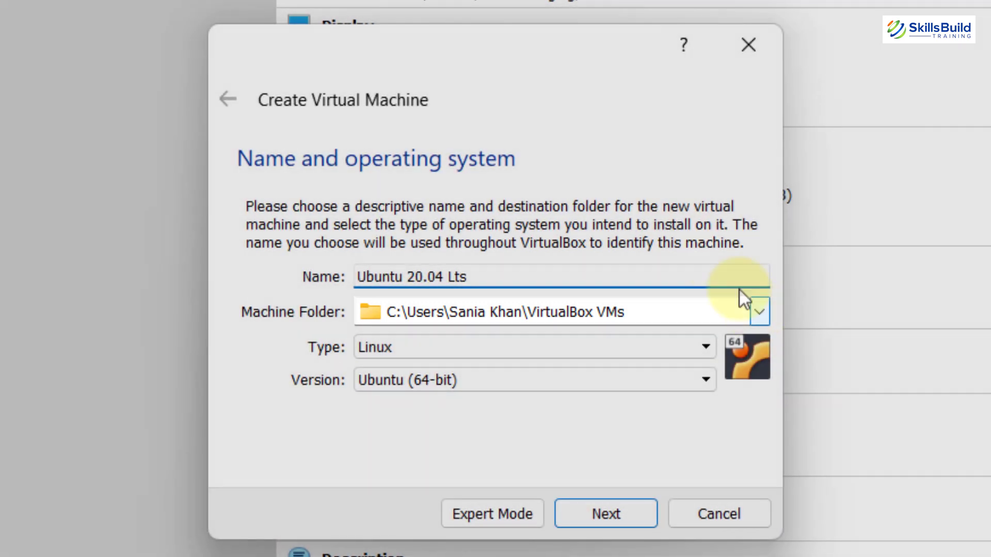
- Set the machine folder to D:\Virtual Machines and continue to the memory settings
{"action": "left_click", "coordinate": [759, 312]}
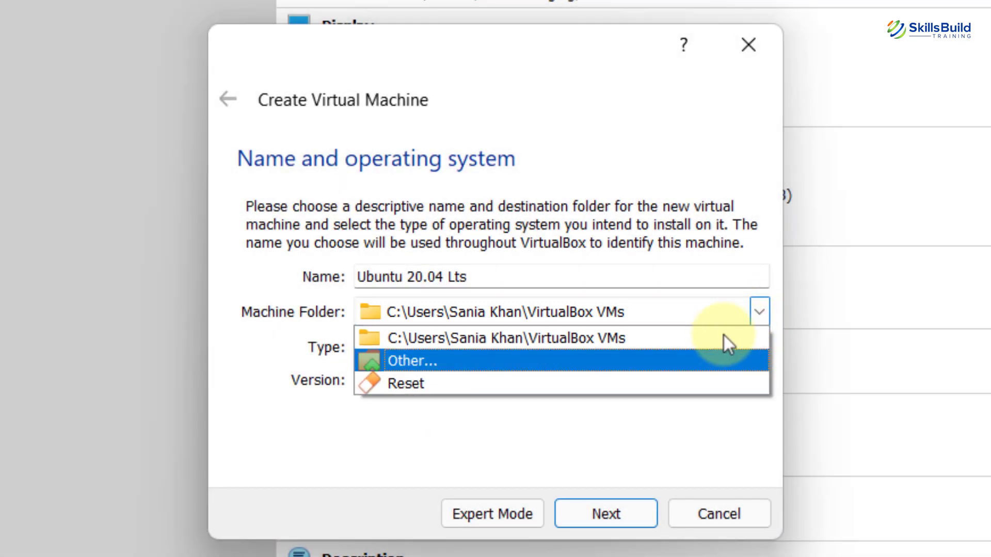
{"action": "left_click", "coordinate": [692, 352]}
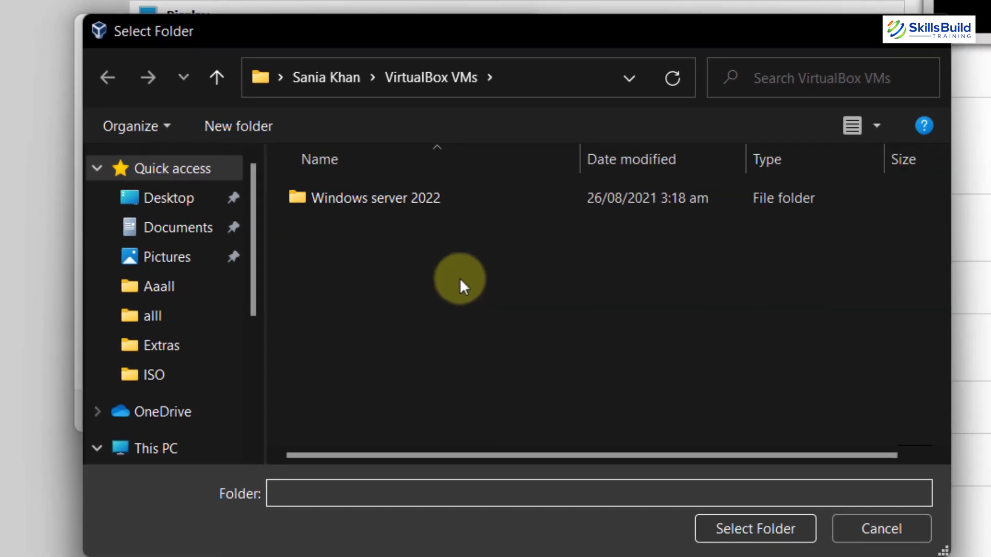
{"action": "scroll", "coordinate": [155, 283], "scroll_direction": "down", "scroll_amount": 5}
{"action": "left_click", "coordinate": [193, 410]}
{"action": "scroll", "coordinate": [871, 201], "scroll_direction": "down", "scroll_amount": 2}
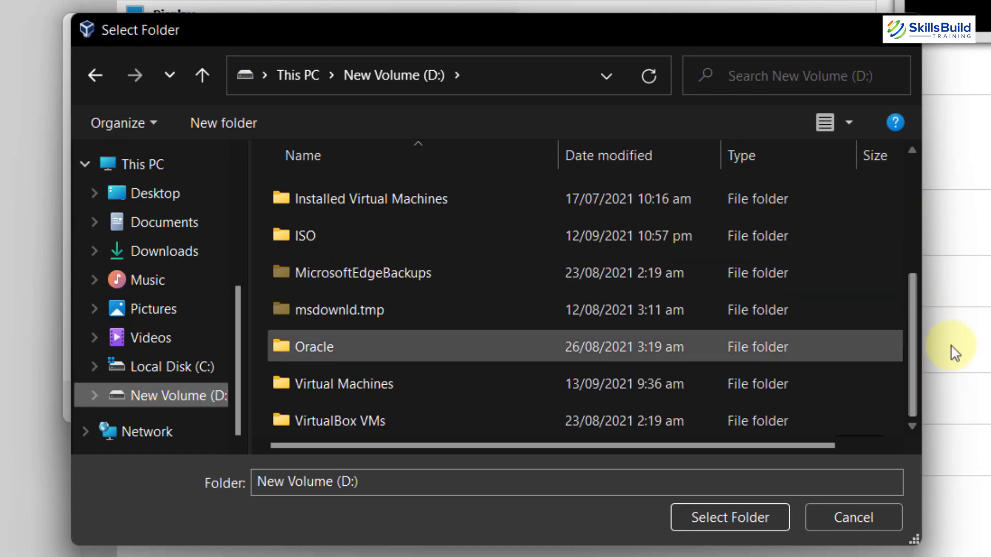
{"action": "left_click", "coordinate": [513, 378]}
{"action": "left_click", "coordinate": [730, 518]}
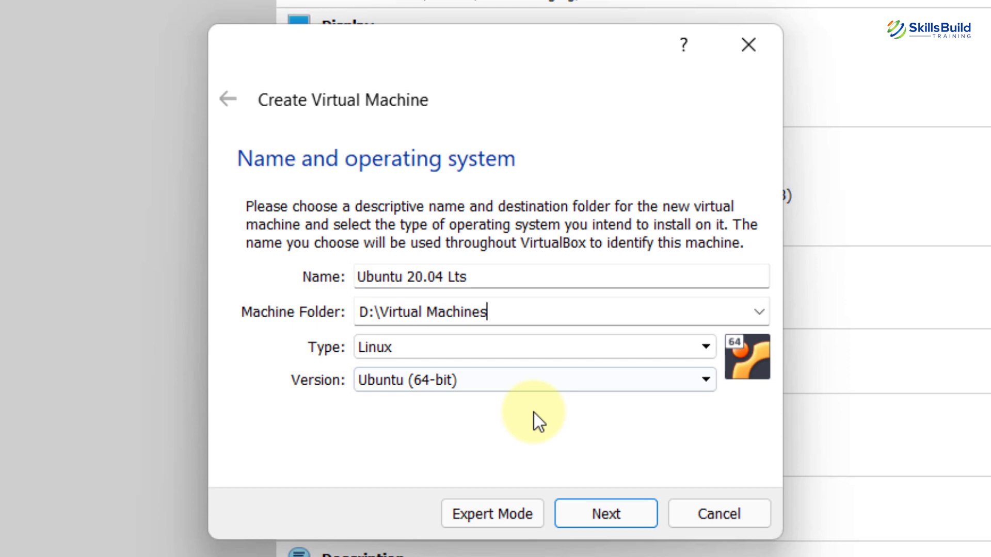
{"action": "left_click", "coordinate": [606, 516]}
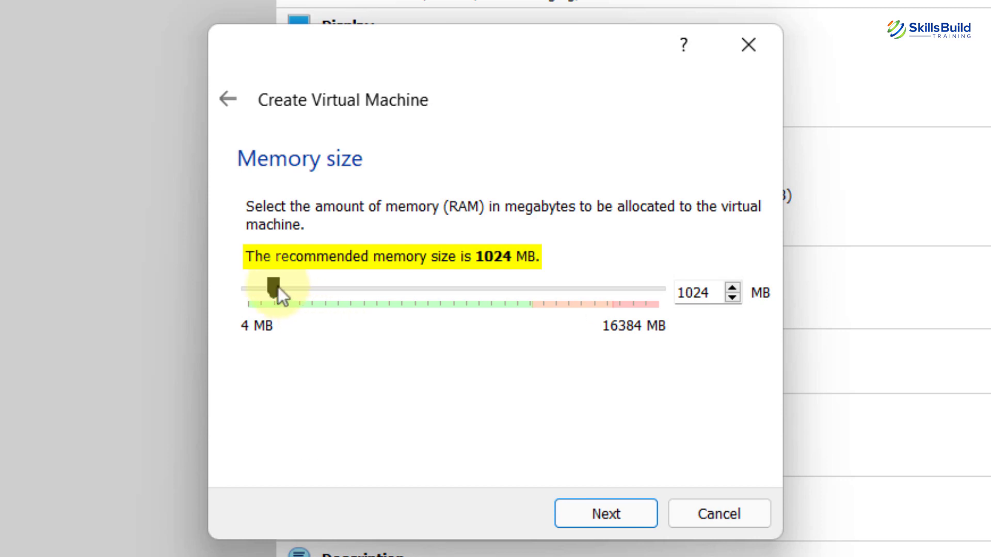
- Set the machine's memory to 10213 MB and advance to the hard disk options
{"action": "left_click_drag", "start_coordinate": [284, 285], "coordinate": [506, 295]}
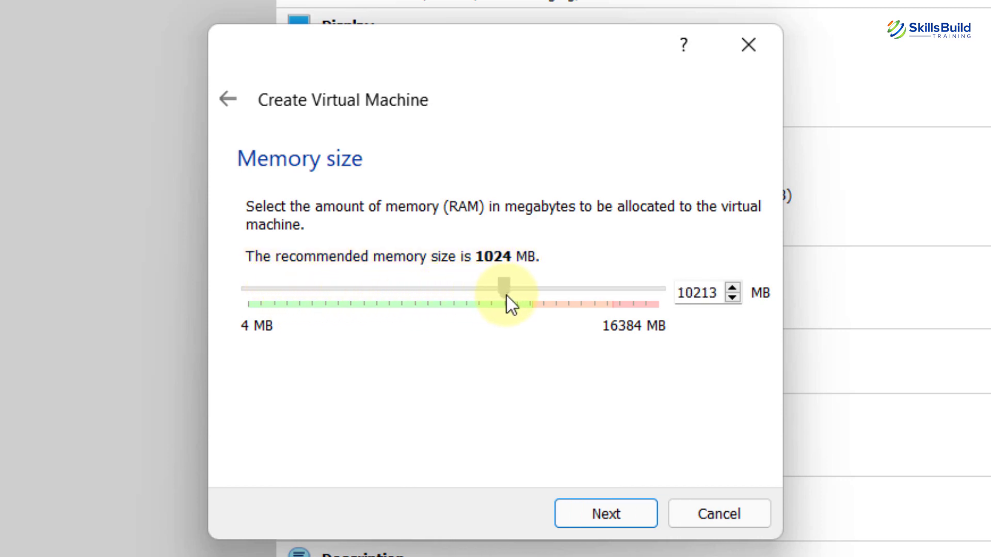
{"action": "left_click", "coordinate": [628, 514]}
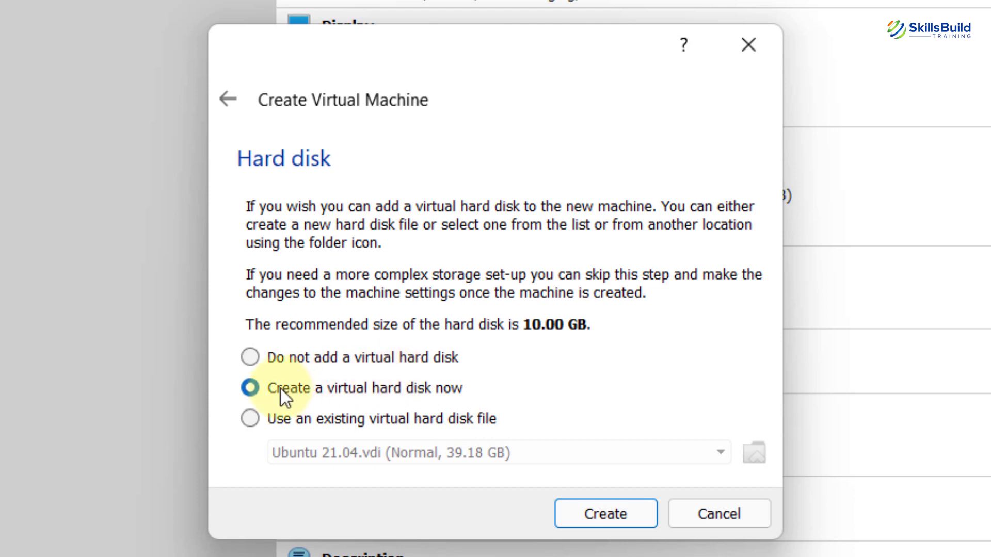
- Create a dynamically allocated 39.18 GB VDI virtual hard disk for the machine
{"action": "left_click", "coordinate": [590, 509]}
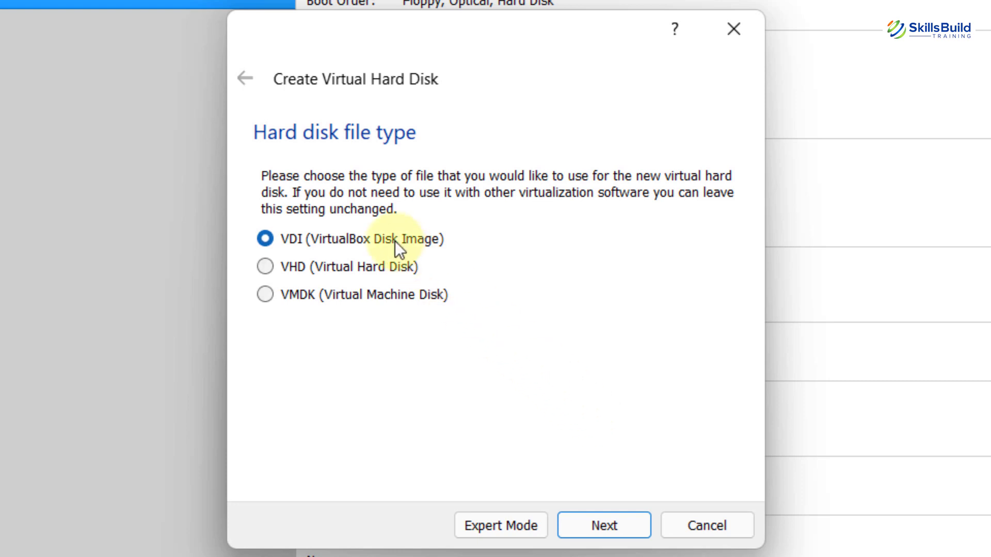
{"action": "left_click", "coordinate": [621, 525]}
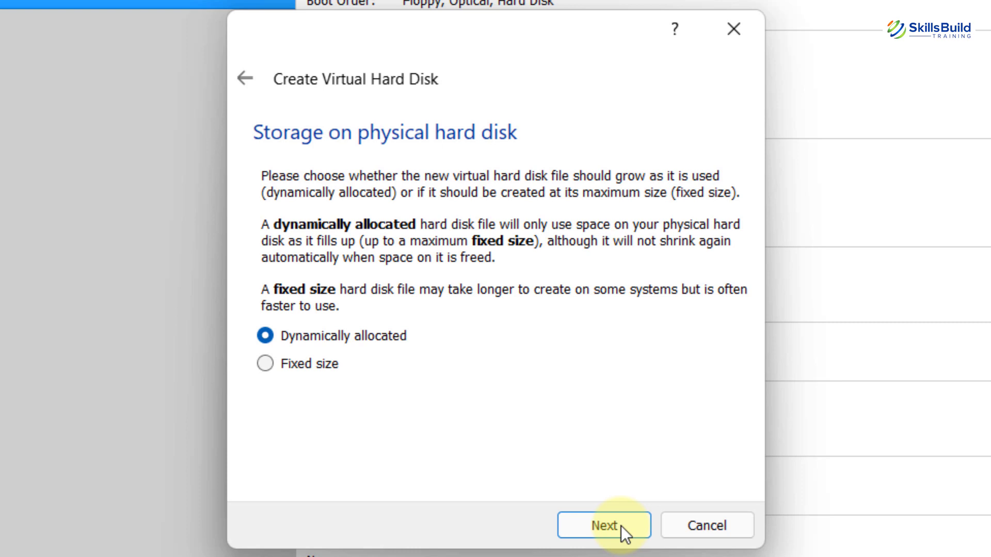
{"action": "left_click", "coordinate": [615, 520]}
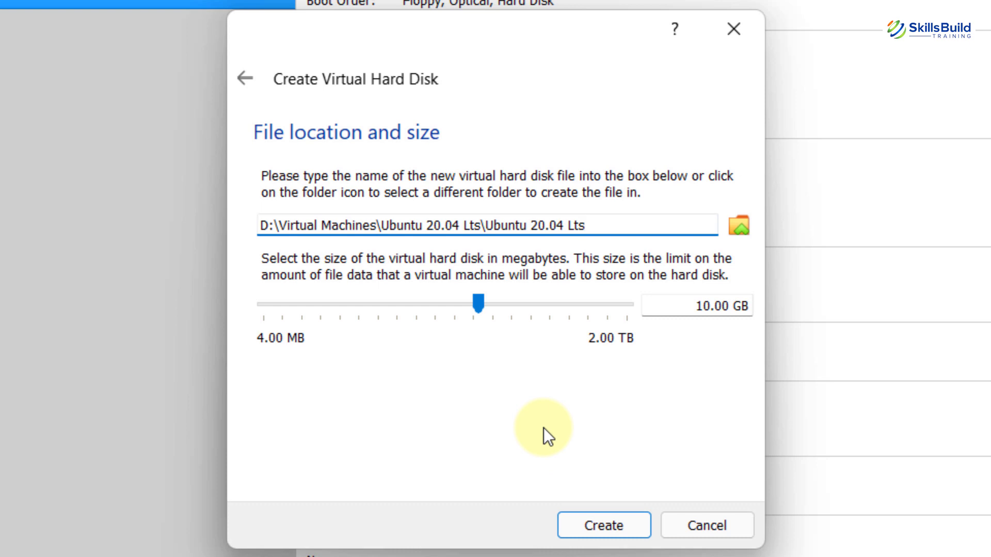
{"action": "left_click_drag", "start_coordinate": [473, 308], "coordinate": [518, 316]}
{"action": "left_click", "coordinate": [625, 531]}
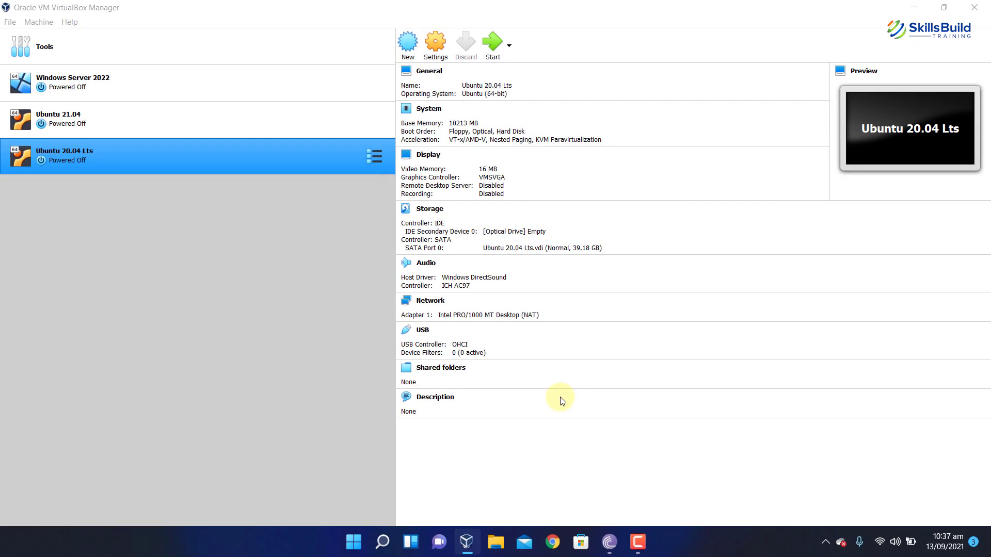
- Start the machine with ubuntu-20.04-desktop-amd64.iso added and chosen as the start-up disk
{"action": "left_click", "coordinate": [494, 40]}
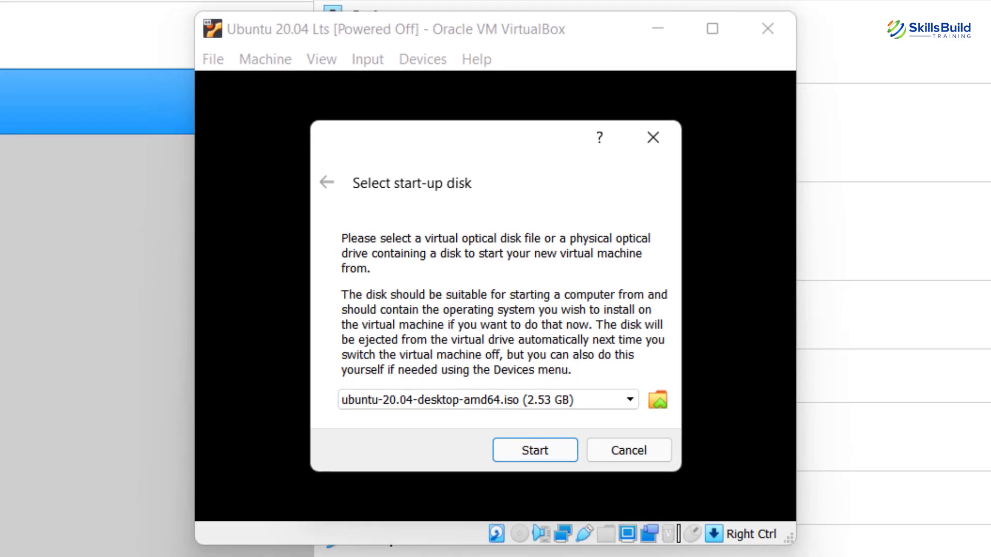
{"action": "left_click", "coordinate": [657, 399]}
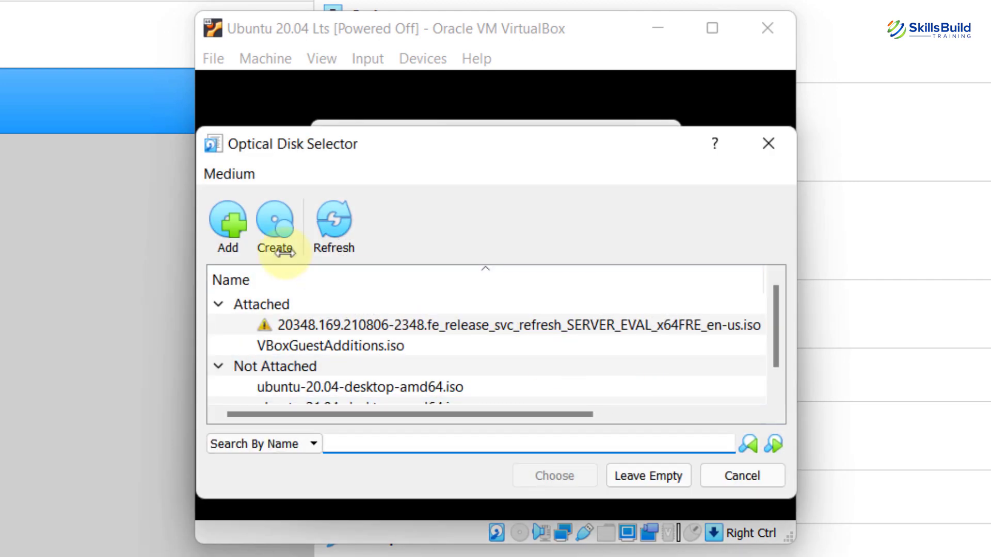
{"action": "left_click", "coordinate": [224, 228]}
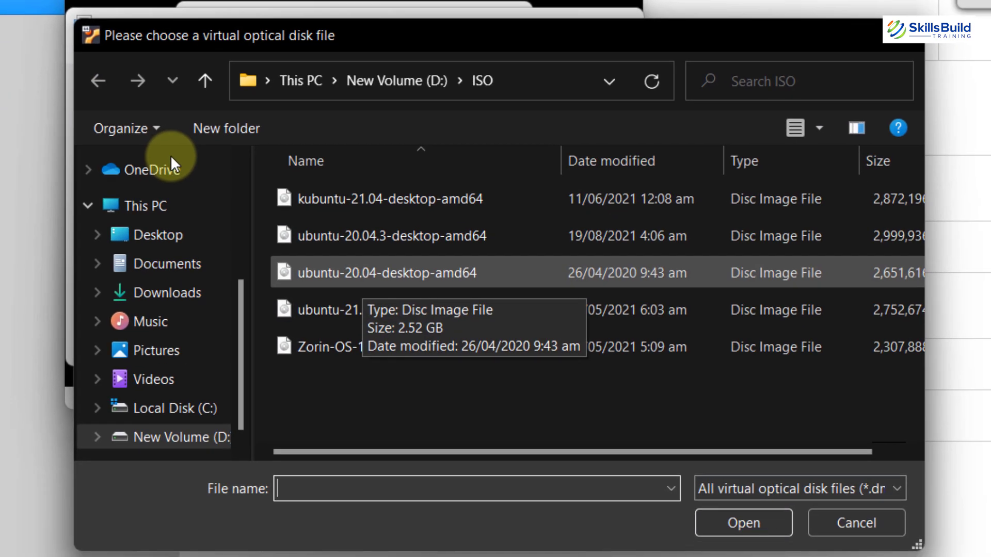
{"action": "left_click", "coordinate": [360, 280]}
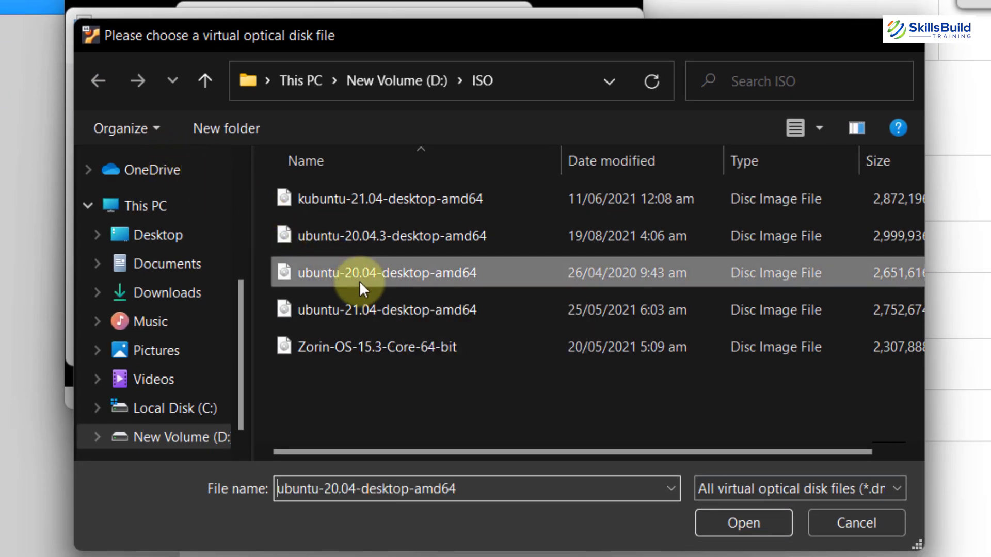
{"action": "left_click", "coordinate": [726, 525]}
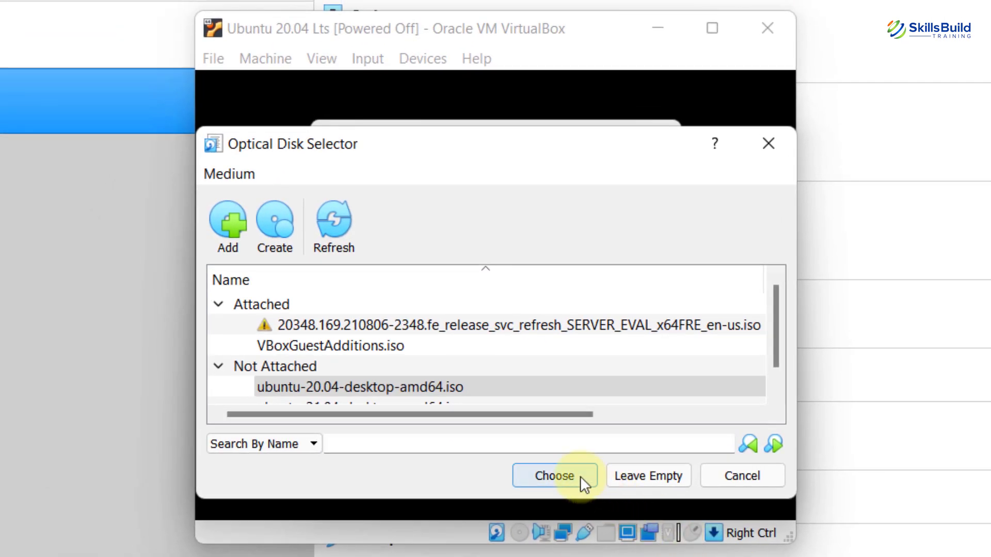
{"action": "left_click", "coordinate": [580, 476]}
{"action": "left_click", "coordinate": [555, 453]}
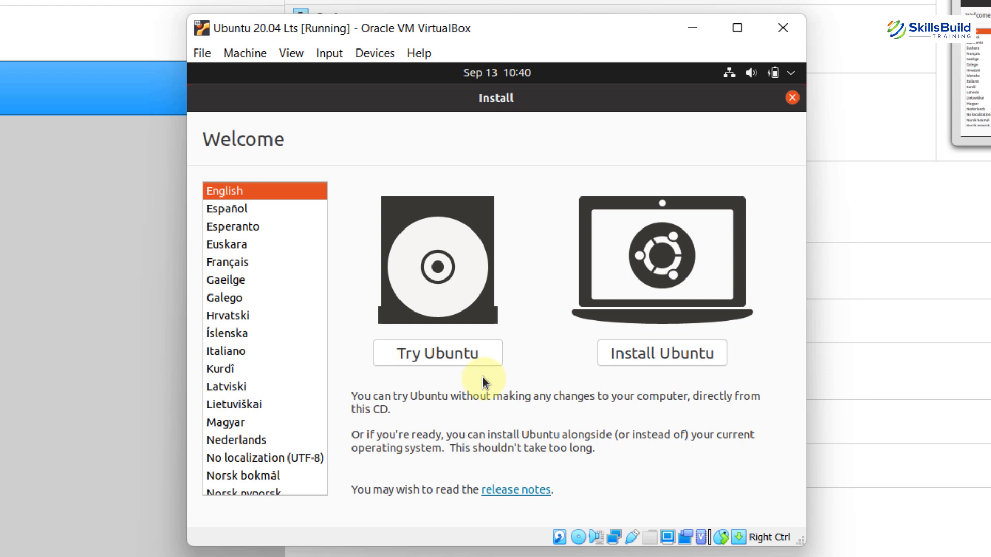
- Install Ubuntu with English (US) keyboard, normal installation plus updates and third-party software, erasing the disk
{"action": "left_click", "coordinate": [663, 360]}
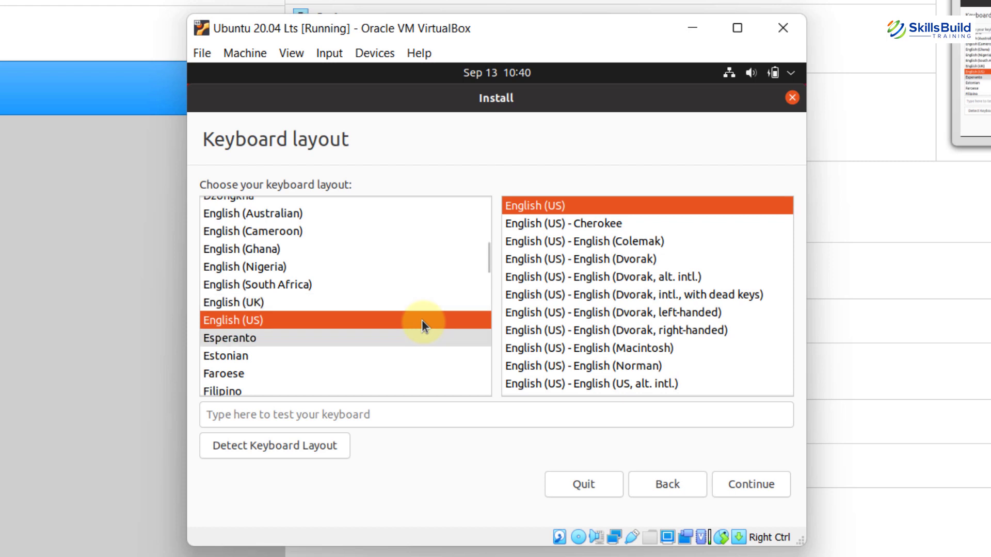
{"action": "left_click", "coordinate": [739, 486]}
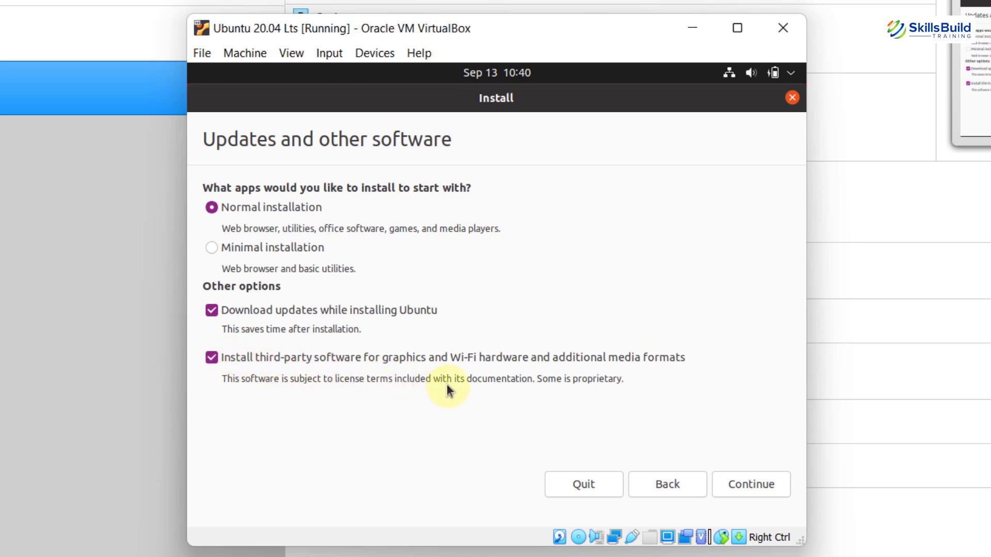
{"action": "left_click", "coordinate": [746, 484]}
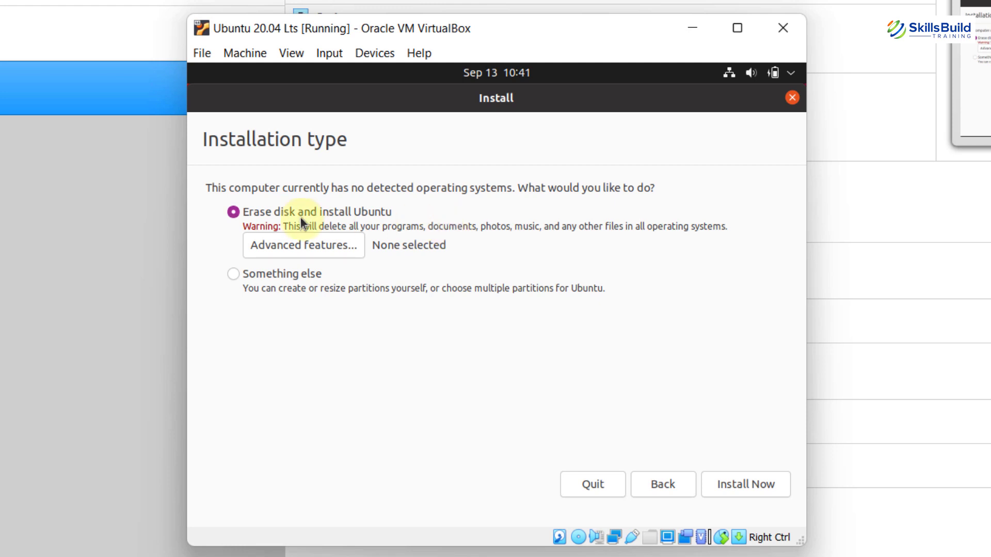
{"action": "left_click", "coordinate": [738, 485]}
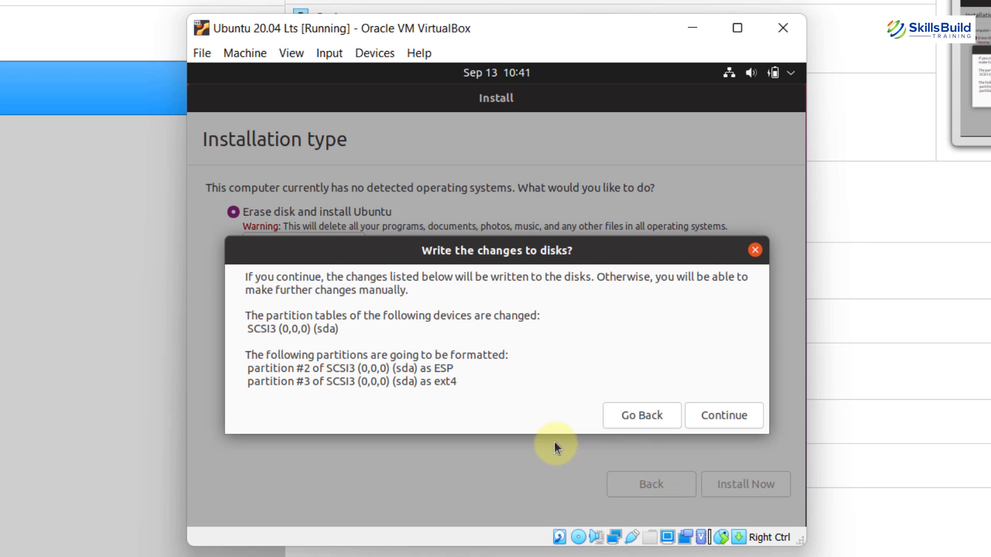
- Confirm writing the disk changes and set the location to Canada
{"action": "left_click", "coordinate": [701, 424]}
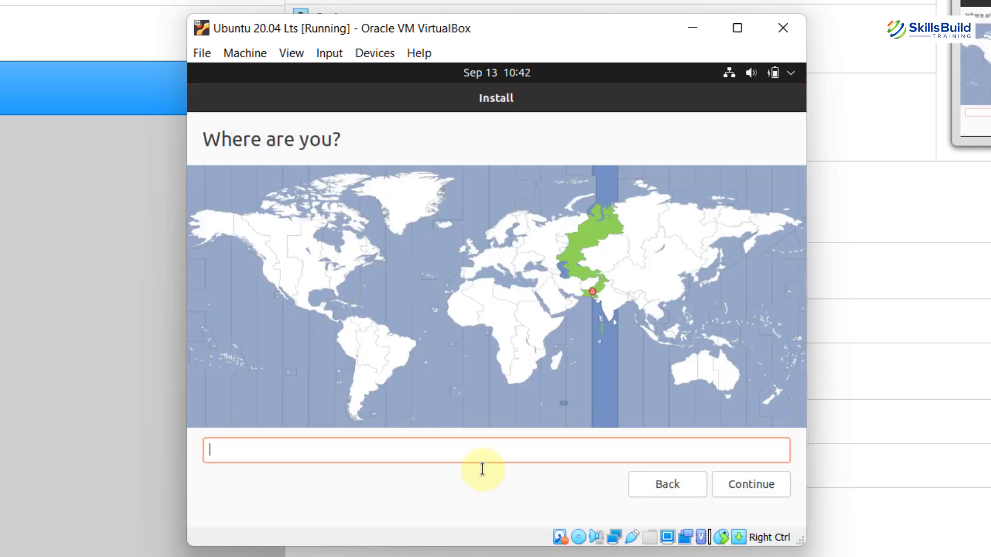
{"action": "type", "text": "canada"}
{"action": "left_click", "coordinate": [736, 483]}
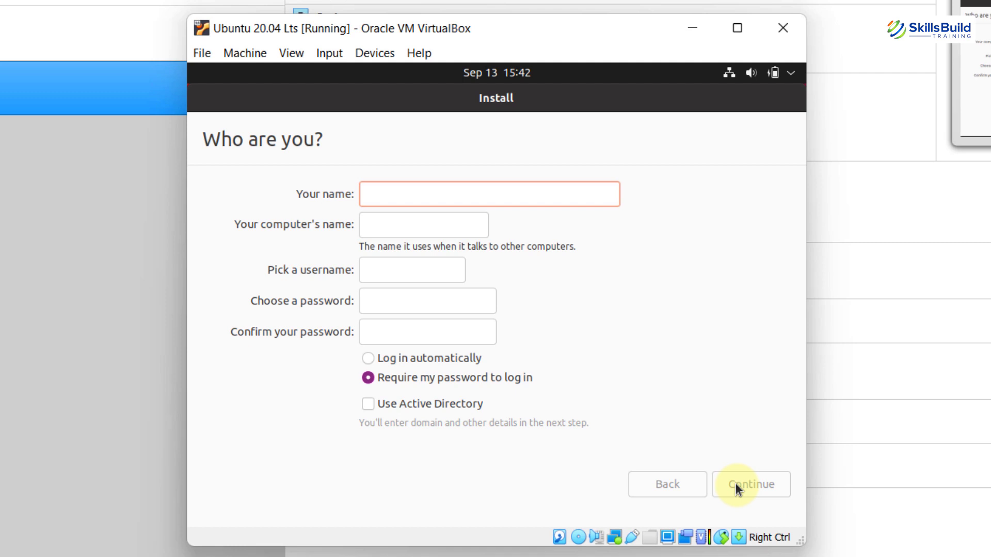
- Create the user account with a name and matching password, then start copying files
{"action": "type", "text": "sania"}
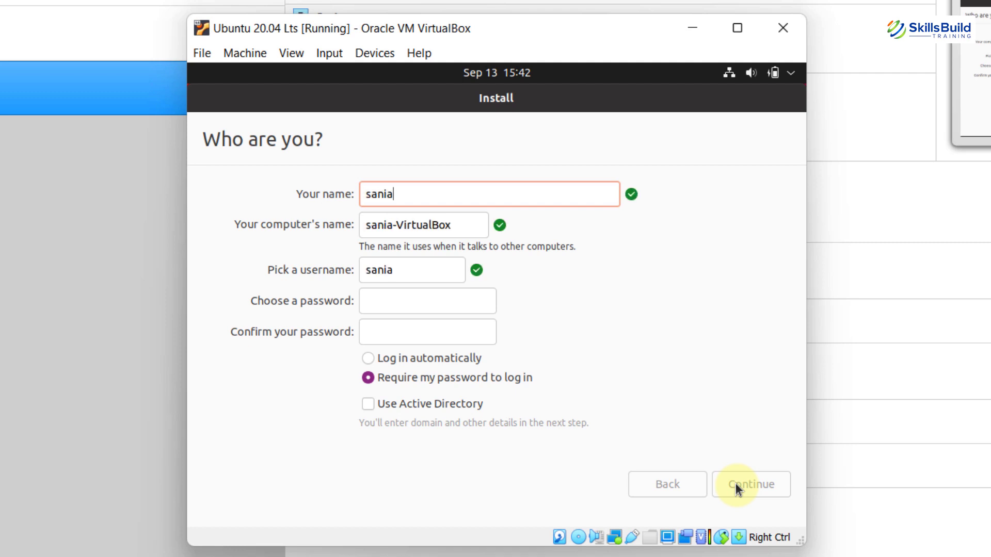
{"action": "key", "text": "Tab"}
{"action": "key", "text": "Tab"}
{"action": "key", "text": "Tab"}
{"action": "type", "text": "12345"}
{"action": "key", "text": "Tab"}
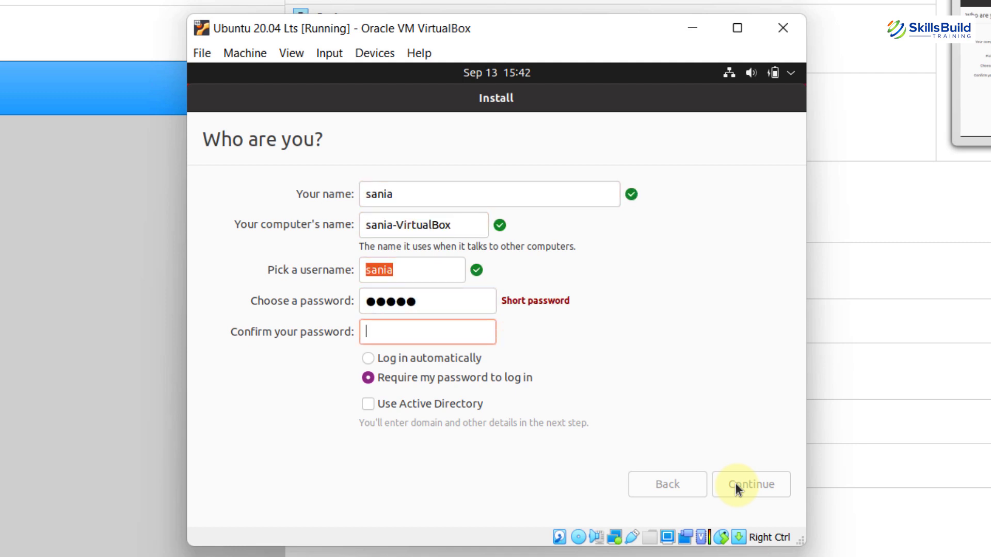
{"action": "type", "text": "12345"}
{"action": "left_click", "coordinate": [735, 483]}
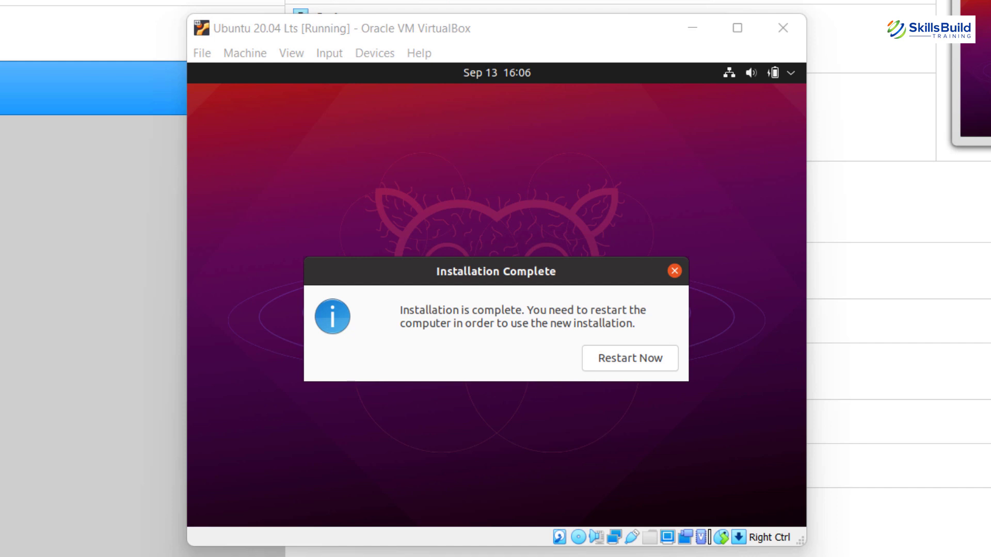
- Restart into the installed Ubuntu, skip Online Accounts, and switch the VM to full-screen mode
{"action": "left_click", "coordinate": [617, 360]}
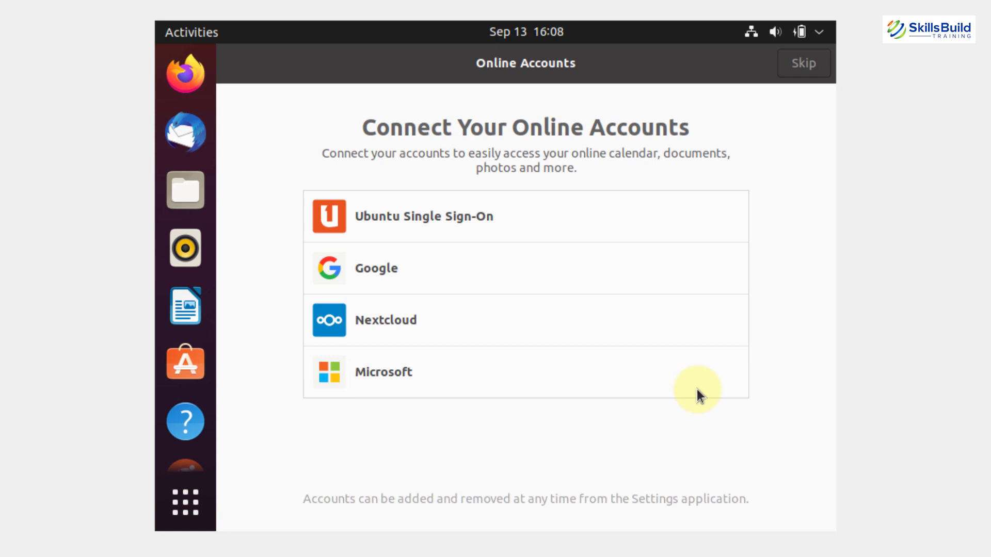
{"action": "left_click", "coordinate": [801, 64]}
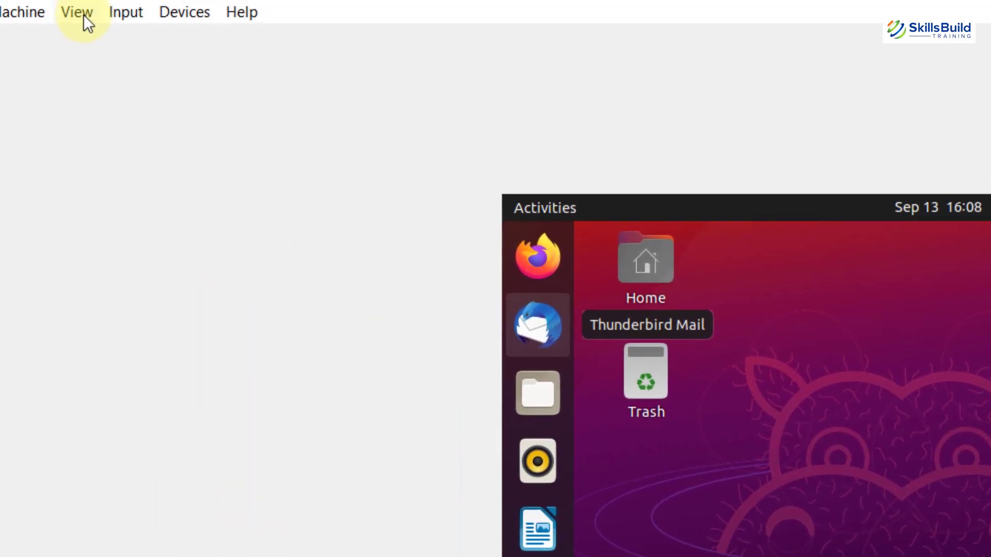
{"action": "left_click", "coordinate": [79, 12]}
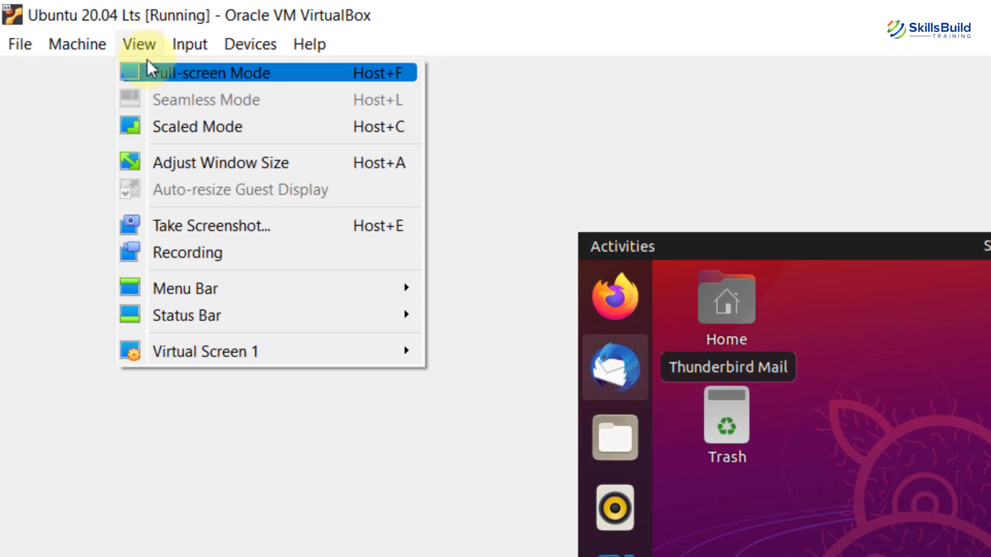
{"action": "left_click", "coordinate": [147, 61]}
{"action": "left_click", "coordinate": [523, 353]}
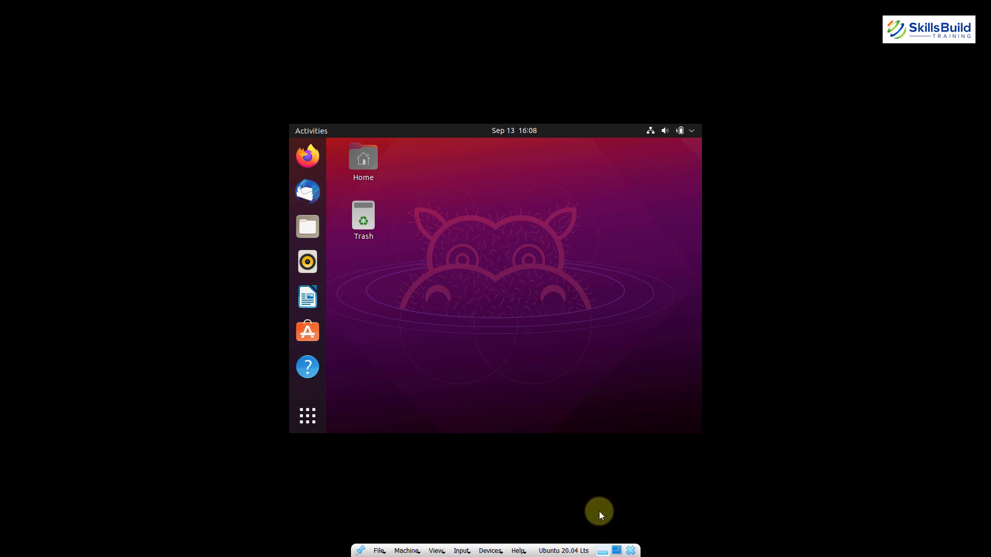
{"action": "left_click", "coordinate": [615, 546]}
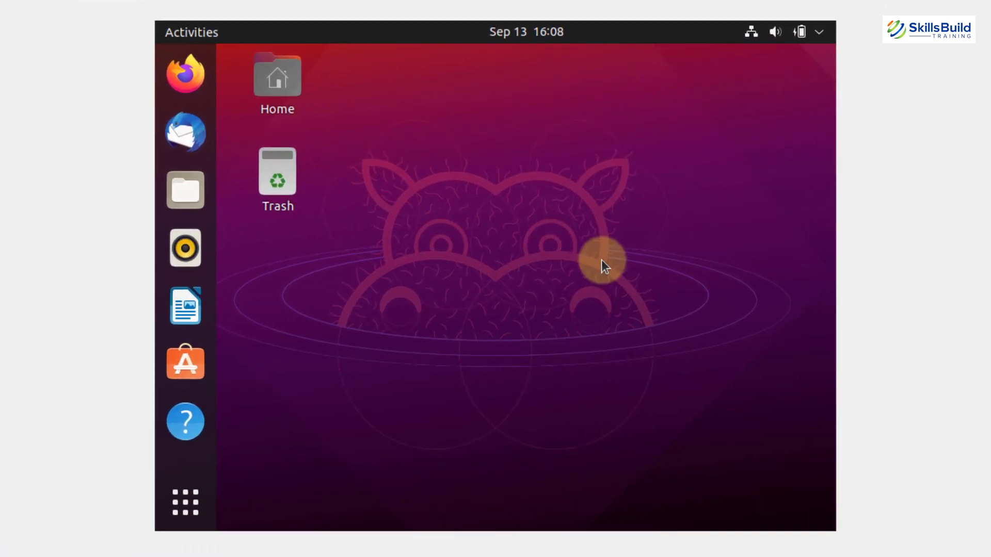
- Open a terminal in the guest and run 'sudo apt update' with the administrator password
{"action": "key", "text": "ctrl+alt+t"}
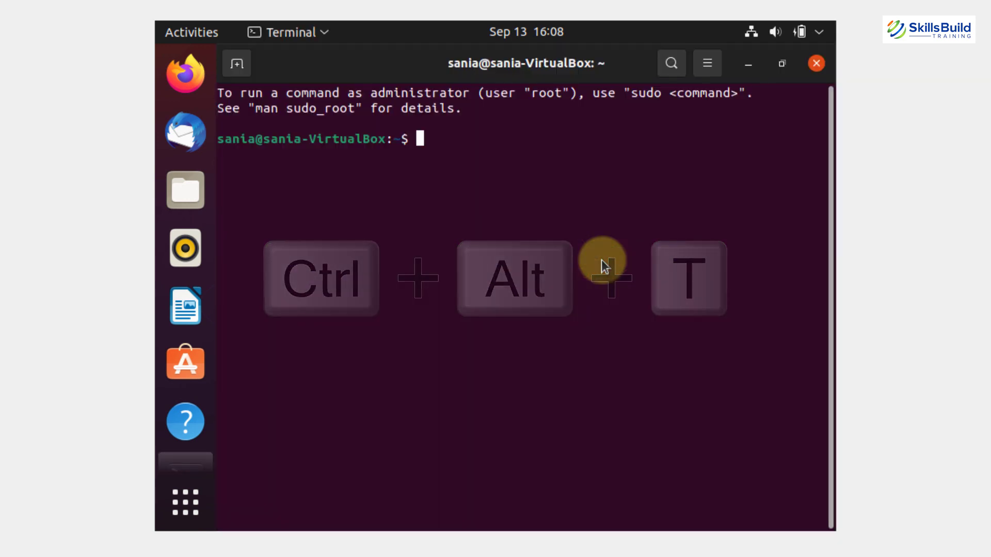
{"action": "type", "text": "sudo a"}
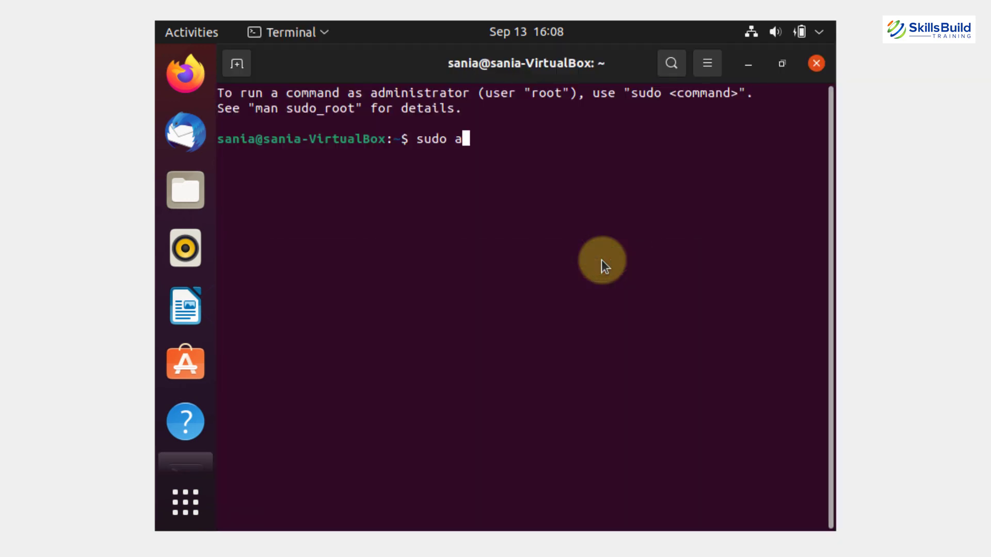
{"action": "type", "text": "pt update"}
{"action": "key", "text": "Return"}
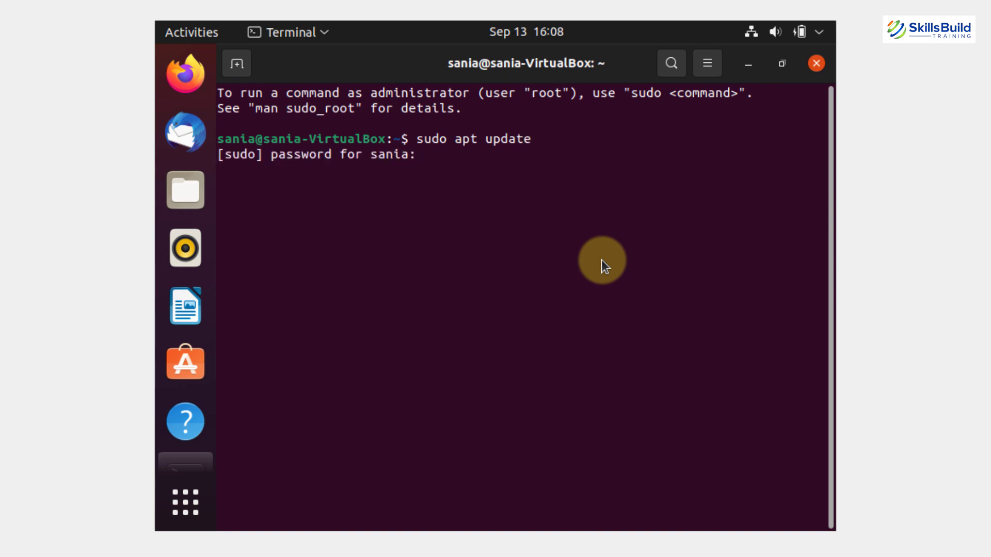
{"action": "key", "text": "Return"}
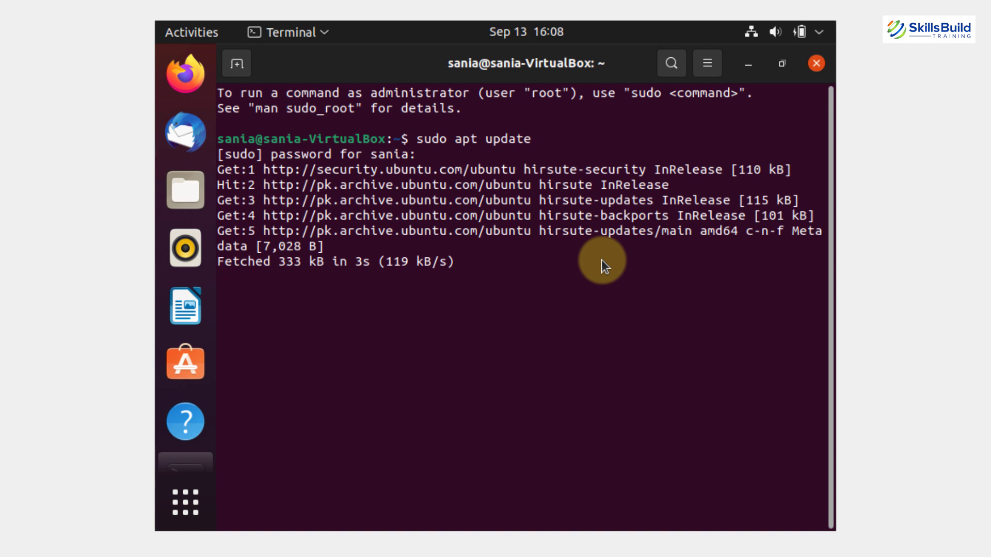
- Install build-essential, dkms and linux-headers-$(uname -r) via apt, confirming with y
{"action": "type", "text": "s"}
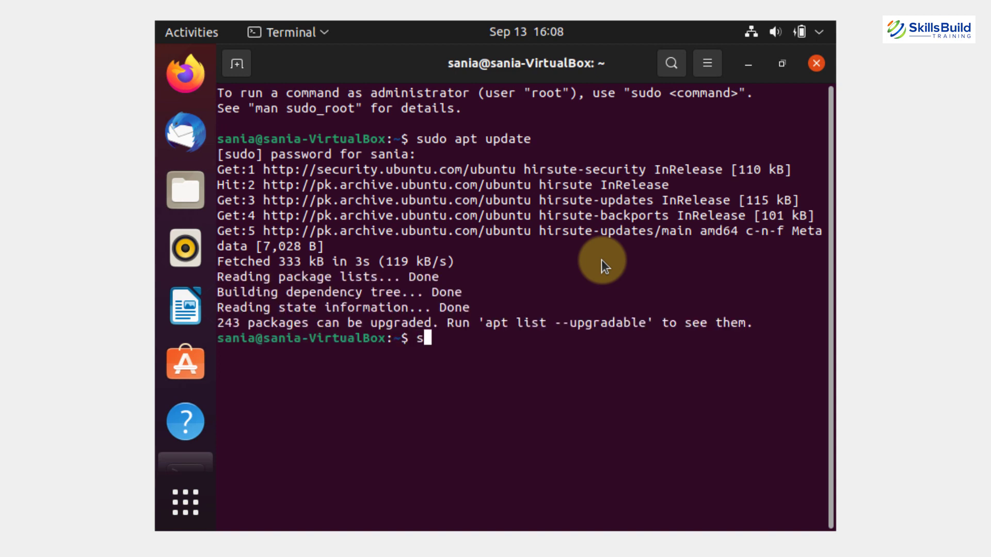
{"action": "type", "text": "udo apt "}
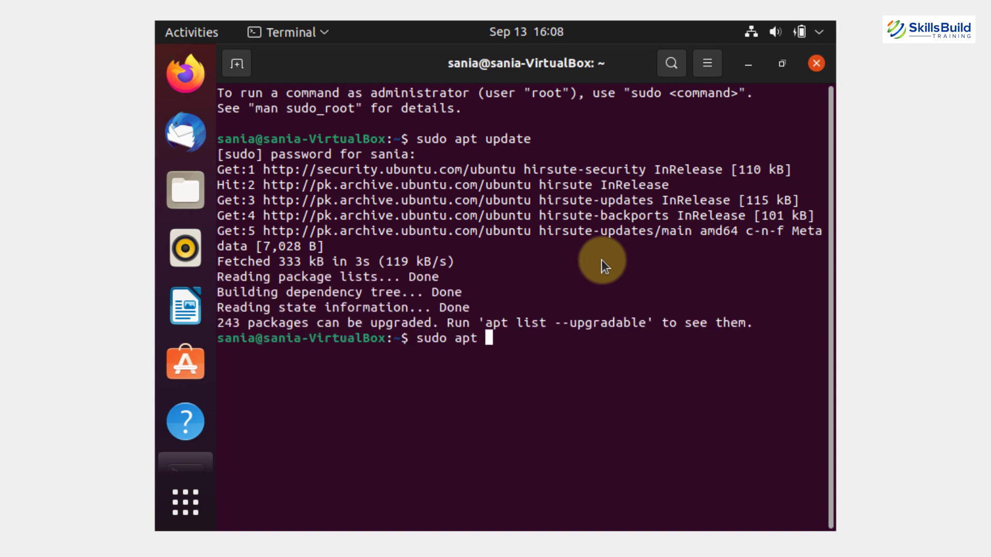
{"action": "type", "text": "instal"}
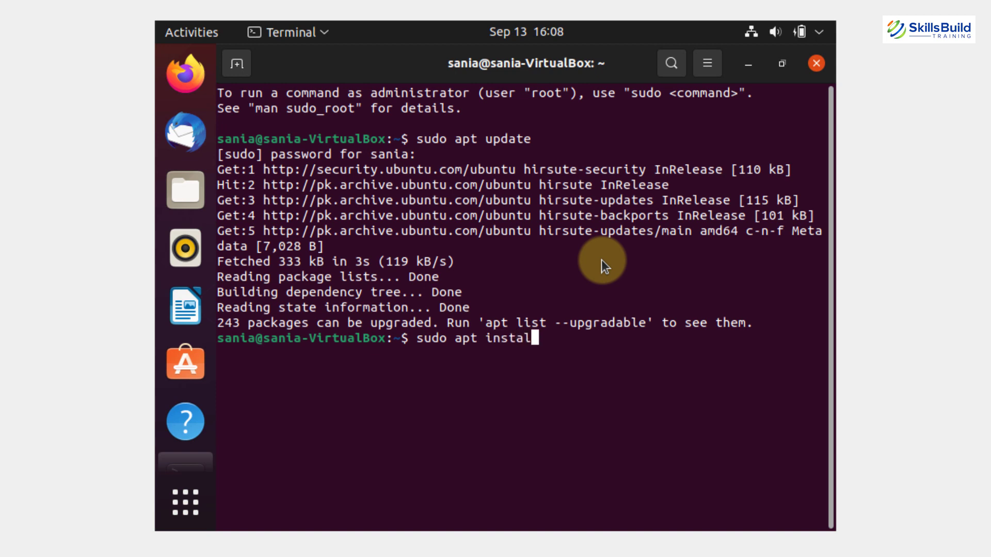
{"action": "type", "text": "l build"}
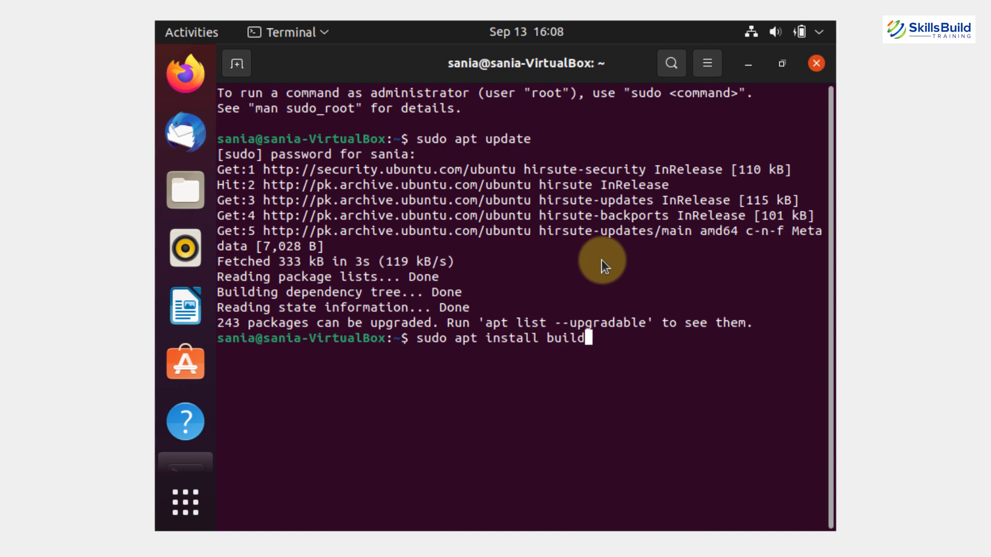
{"action": "type", "text": "-essential dkm"}
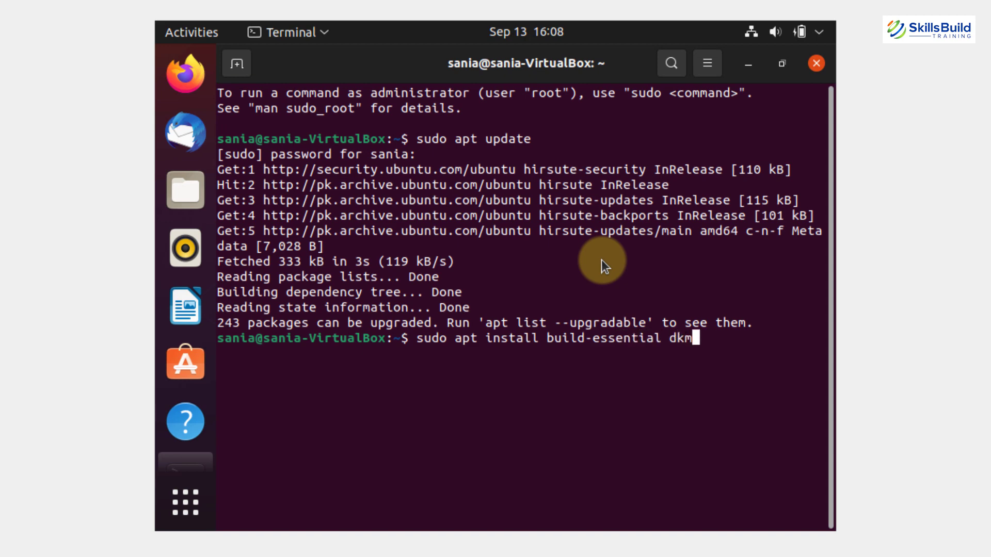
{"action": "type", "text": "s linux-headers-"}
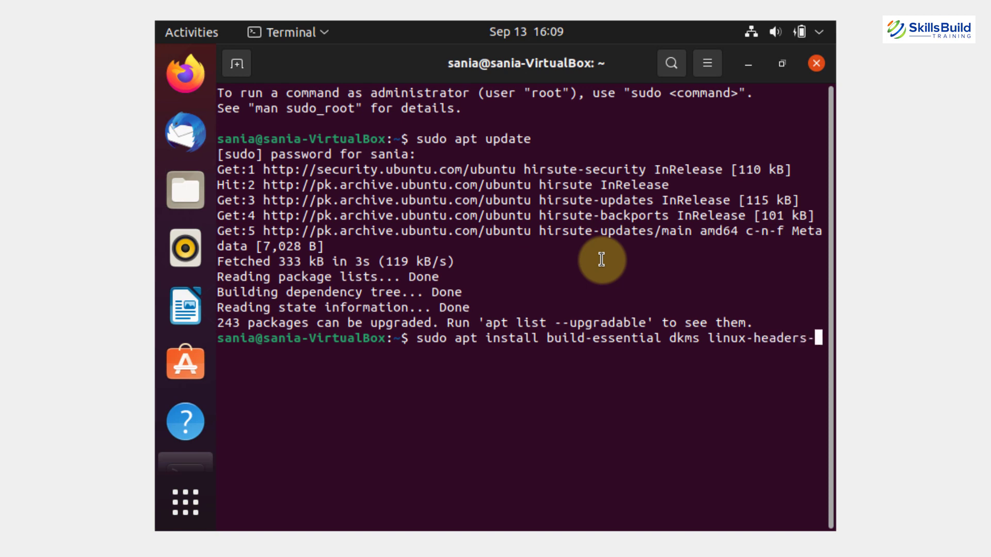
{"action": "type", "text": "$()"}
{"action": "key", "text": "Left"}
{"action": "type", "text": "uname "}
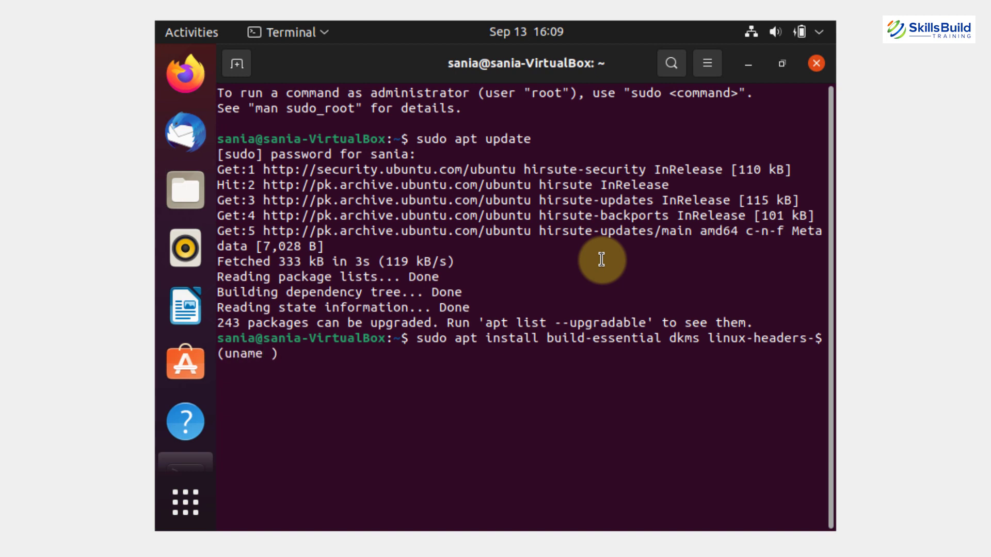
{"action": "type", "text": "-r"}
{"action": "key", "text": "Return"}
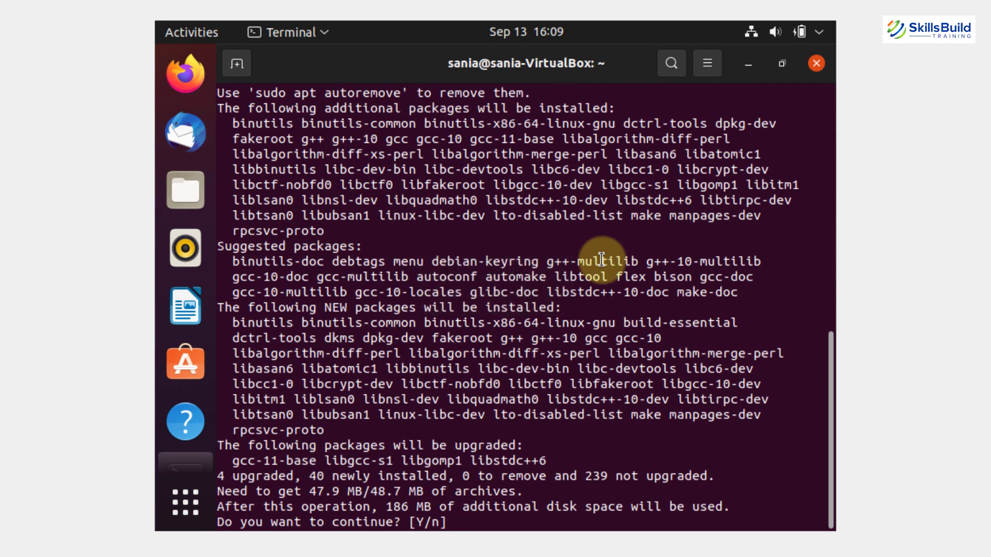
{"action": "type", "text": "y"}
{"action": "key", "text": "Return"}
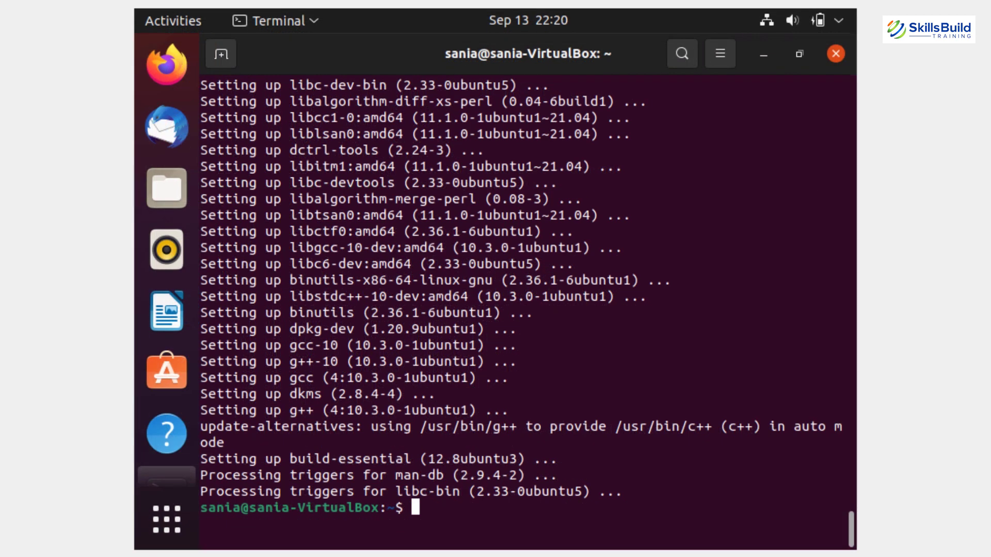
{"action": "type", "text": "sudo mkdir "}
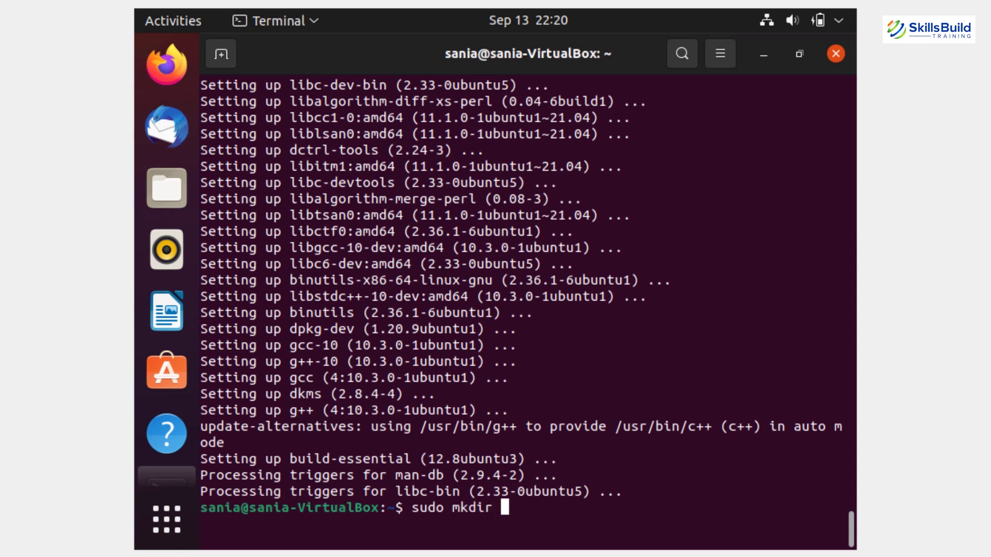
{"action": "type", "text": "-p /mnt/"}
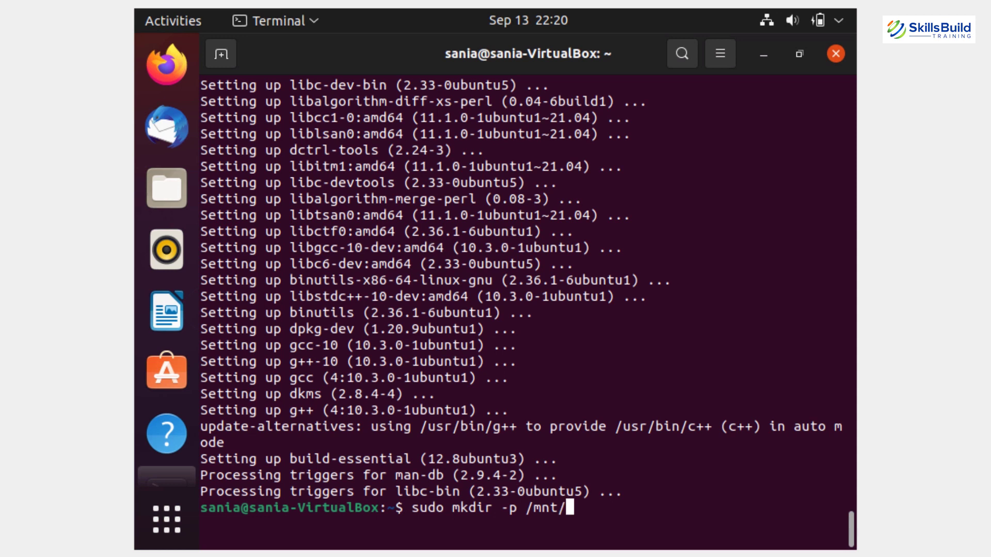
{"action": "type", "text": "cdrom"}
- Create /mnt/cdrom with 'sudo mkdir -p' and mount /dev/cdrom there
{"action": "key", "text": "Return"}
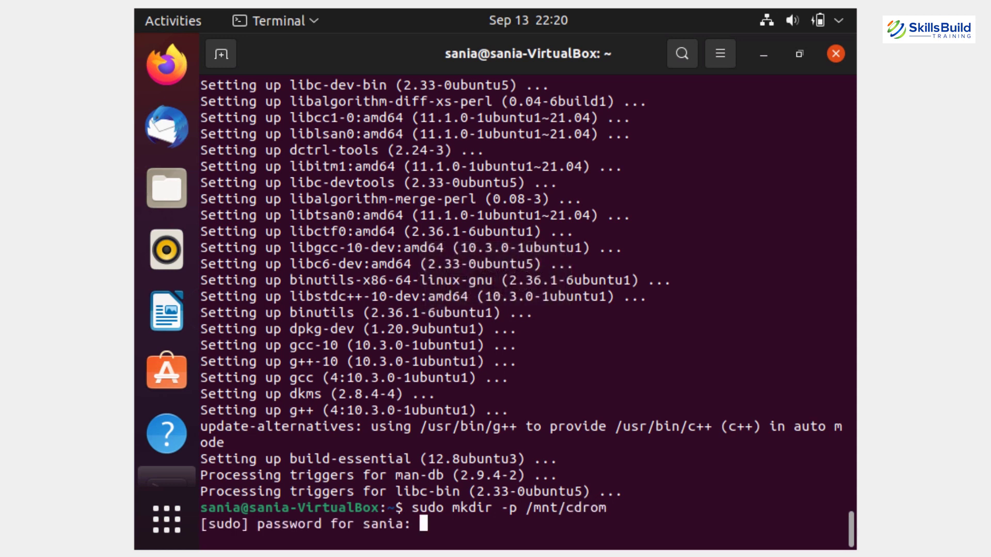
{"action": "key", "text": "Return"}
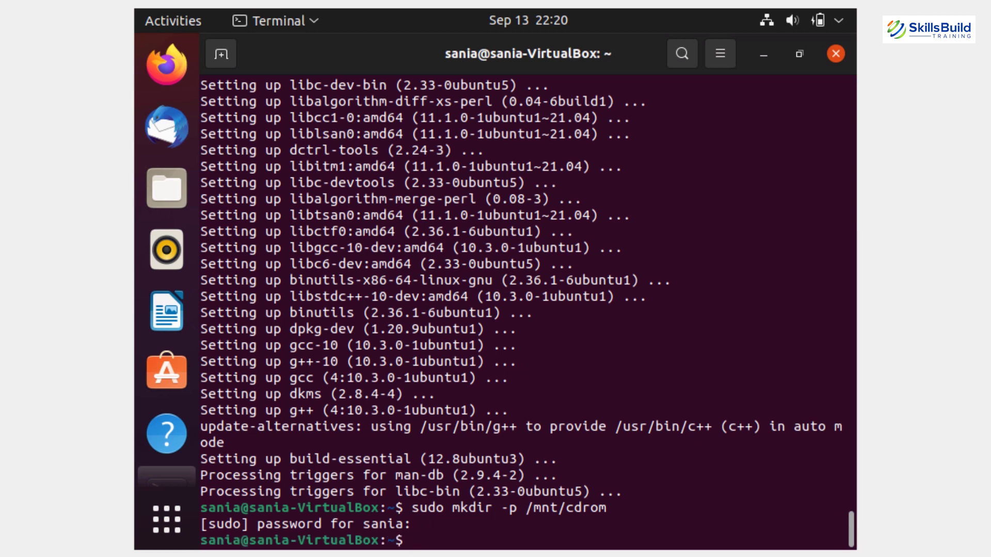
{"action": "type", "text": "sudo mount"}
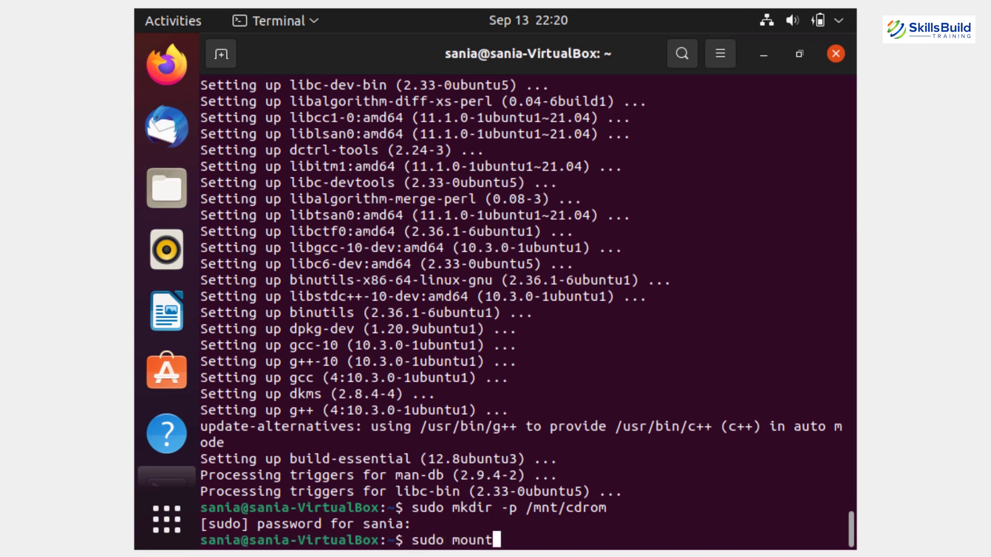
{"action": "type", "text": " /dev/cdro"}
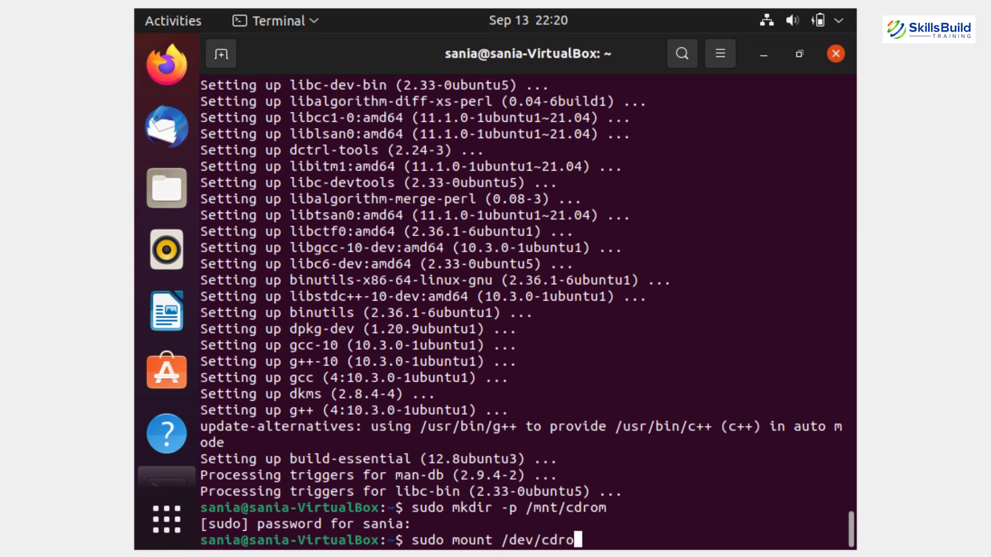
{"action": "type", "text": "m /mnt"}
{"action": "type", "text": "/cdro"}
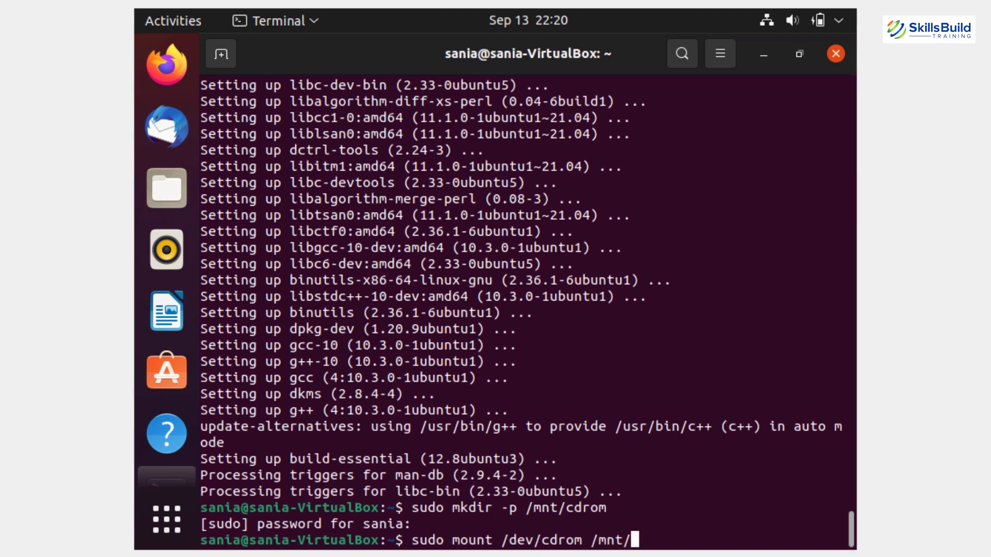
{"action": "type", "text": "m"}
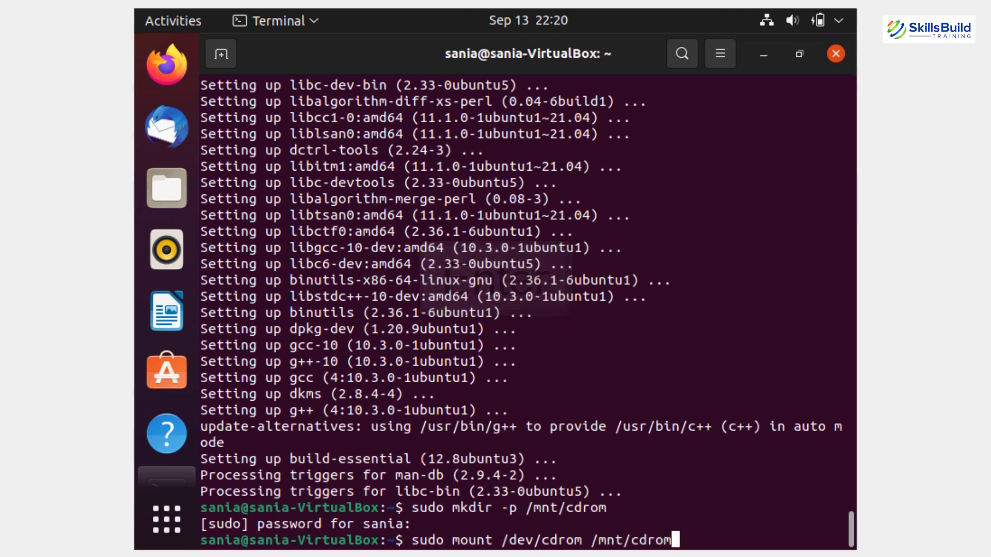
{"action": "key", "text": "Return"}
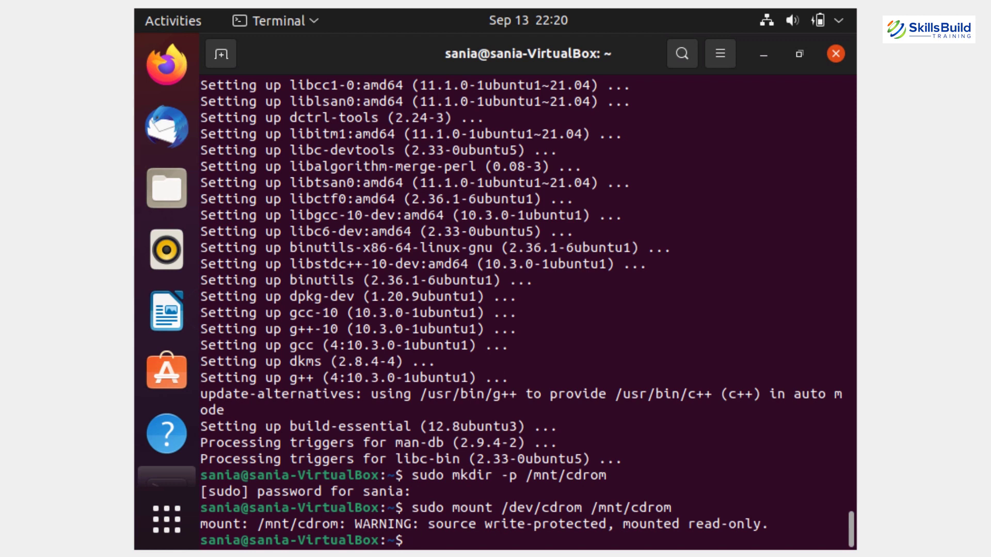
{"action": "type", "text": "cd /mnt/cdrom"}
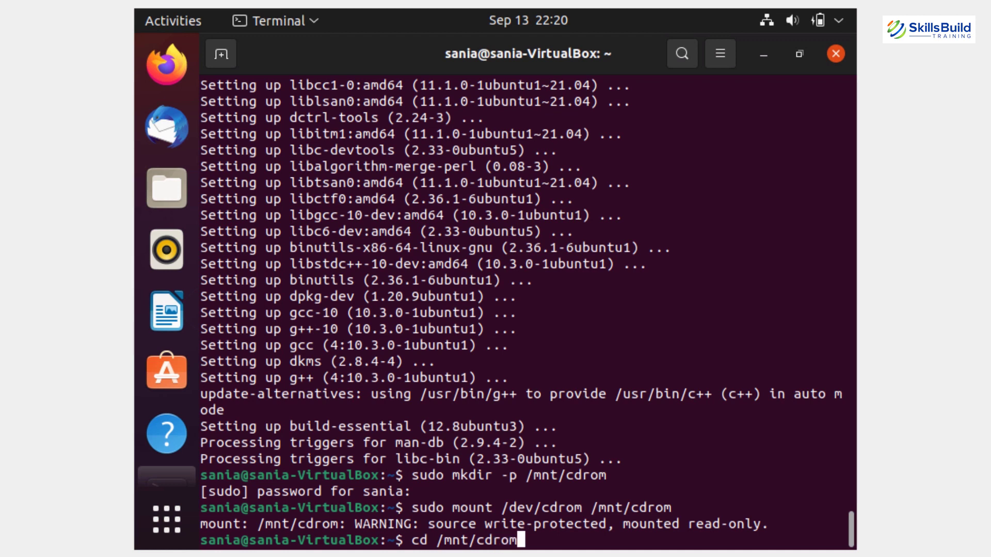
- From /mnt/cdrom, run 'sudo sh ./VBoxLinuxAdditions.run --nox11' to install Guest Additions 6.1.26
{"action": "key", "text": "Return"}
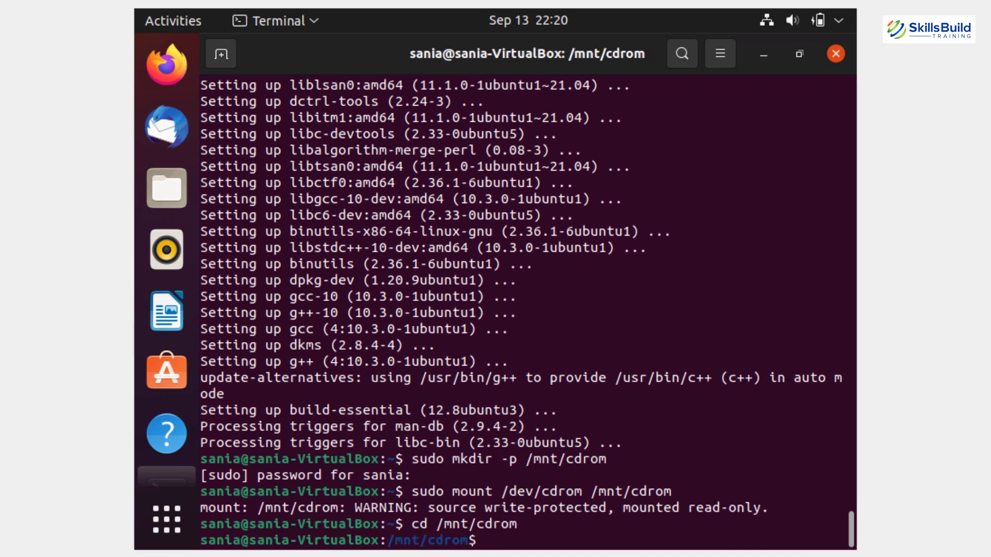
{"action": "type", "text": "sudo sh"}
{"action": "type", "text": "./"}
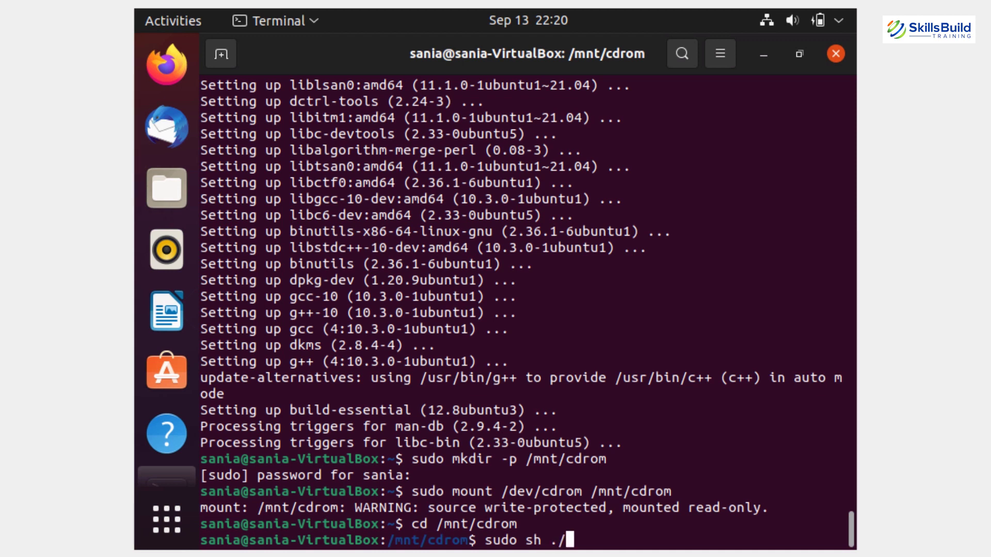
{"action": "type", "text": "VBoxLin"}
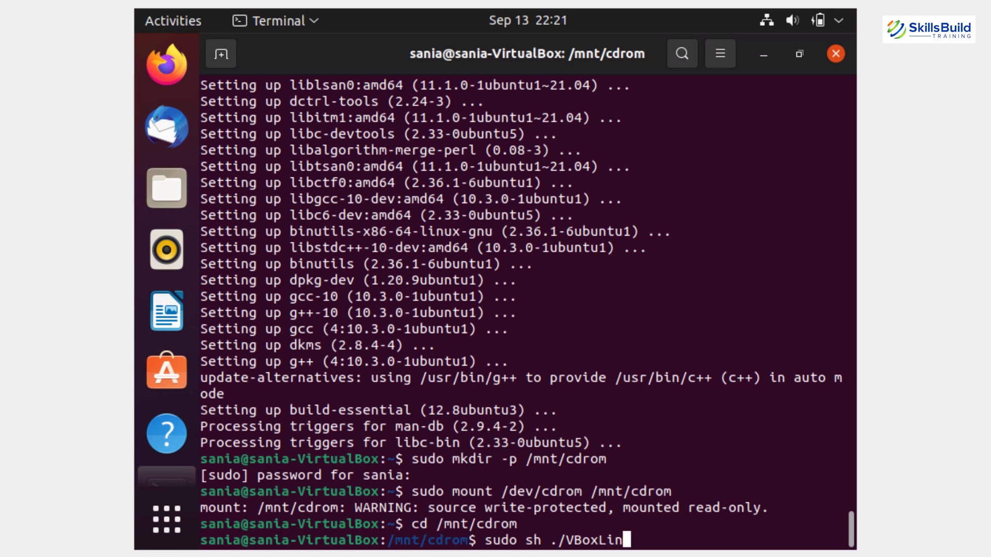
{"action": "type", "text": "uxAddition"}
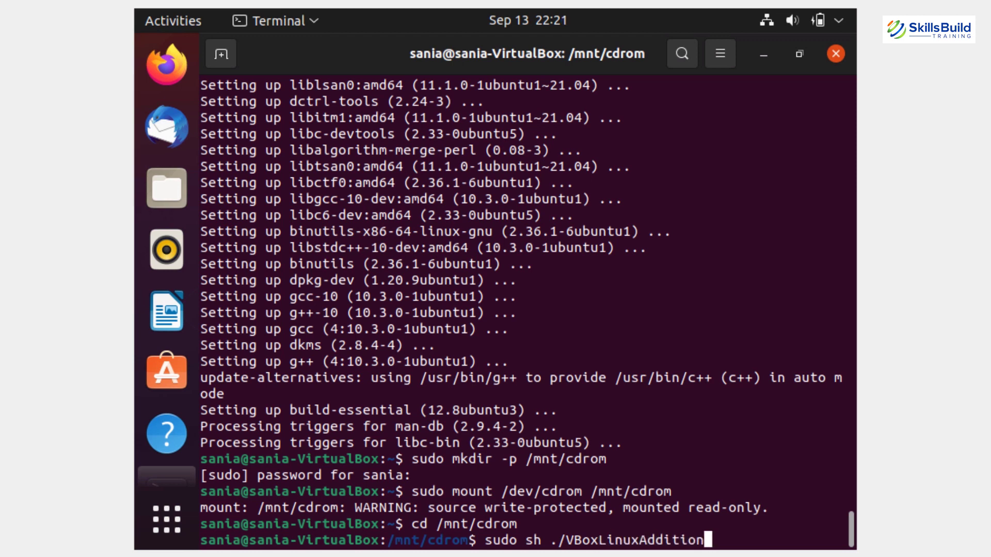
{"action": "type", "text": "s.run --nox11"}
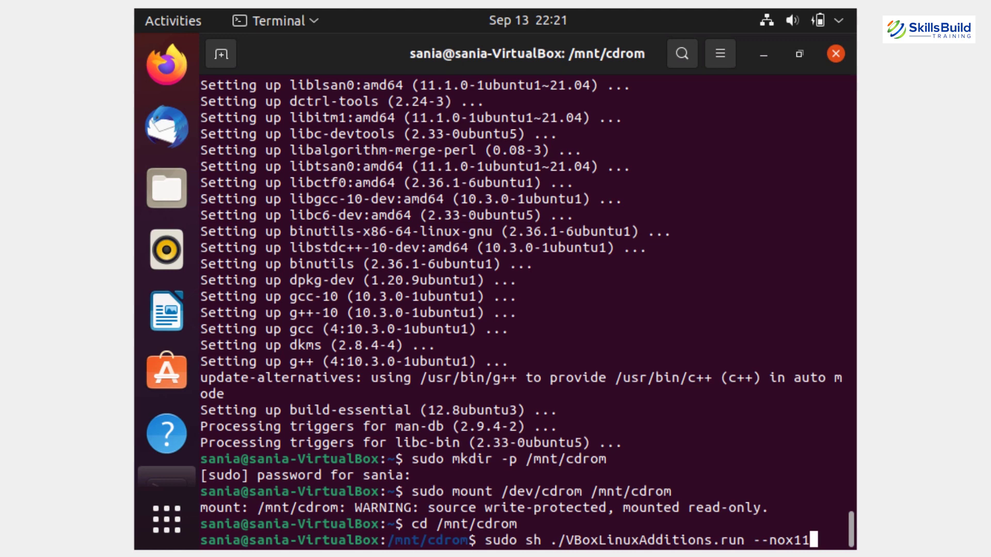
{"action": "key", "text": "Return"}
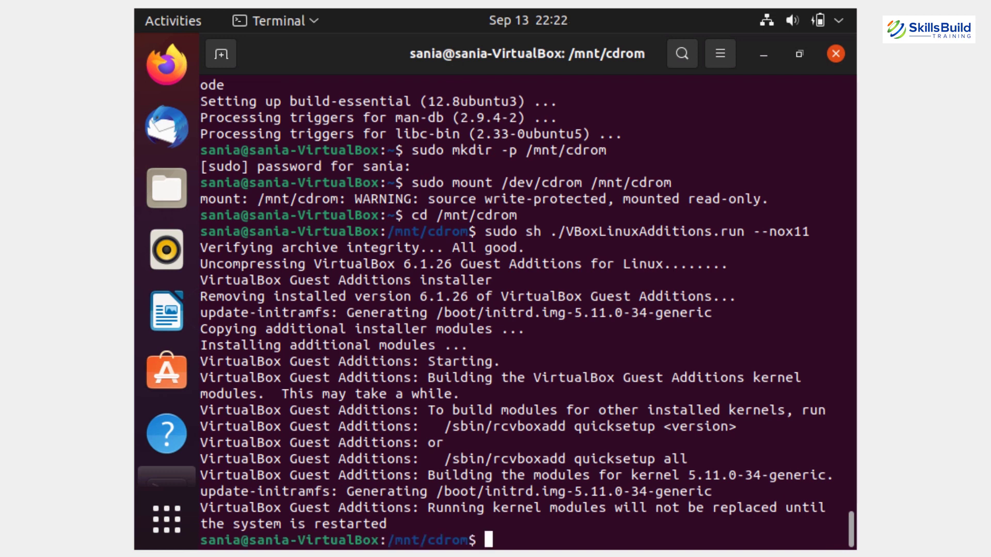
{"action": "type", "text": "sudo shut"}
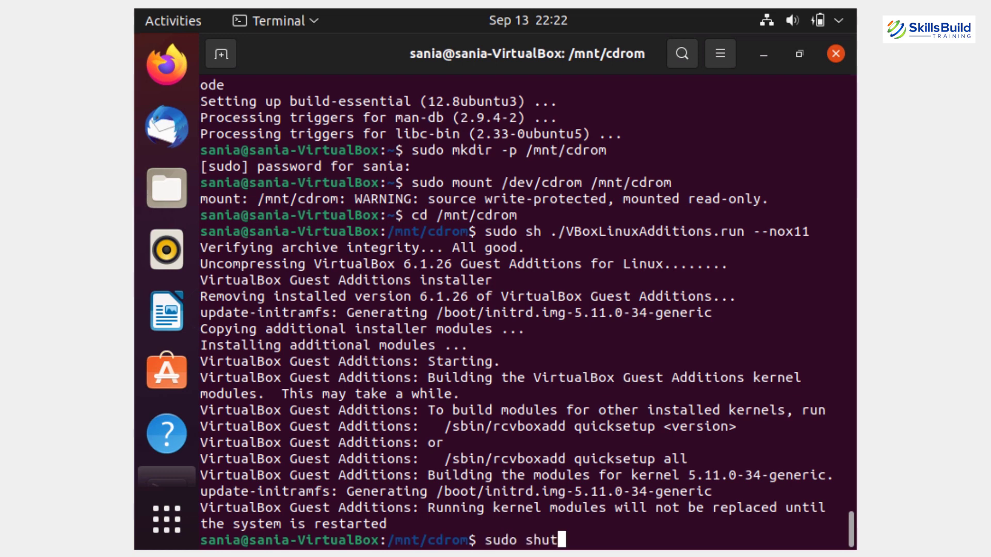
{"action": "type", "text": "down -r now"}
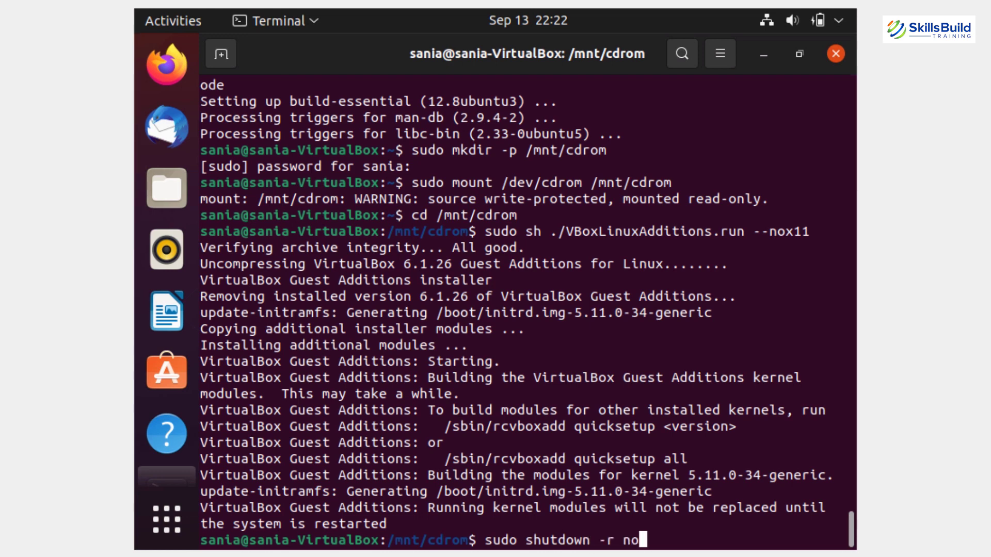
- Reboot with 'sudo shutdown -r now', switch to full-screen mode, and close the Files crash report
{"action": "key", "text": "Return"}
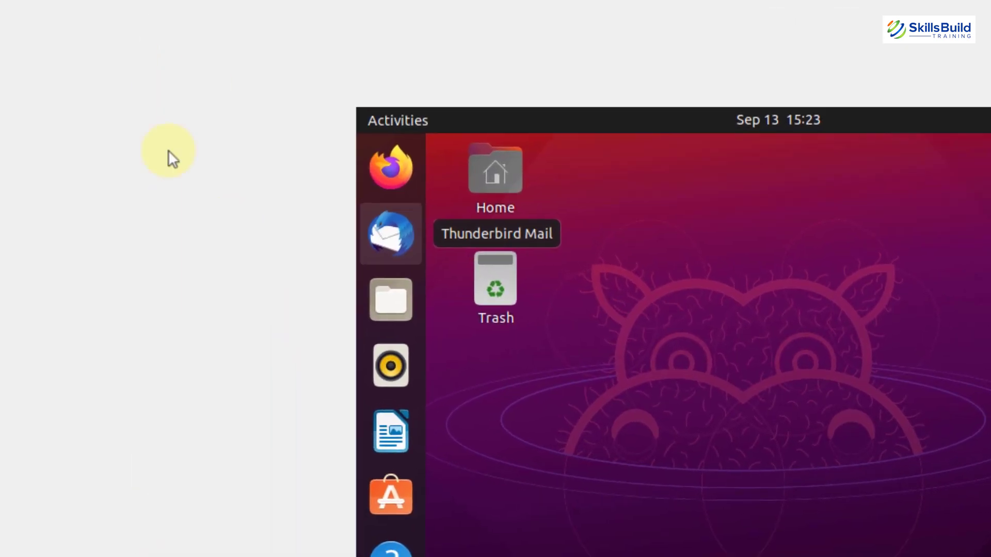
{"action": "left_click", "coordinate": [137, 19]}
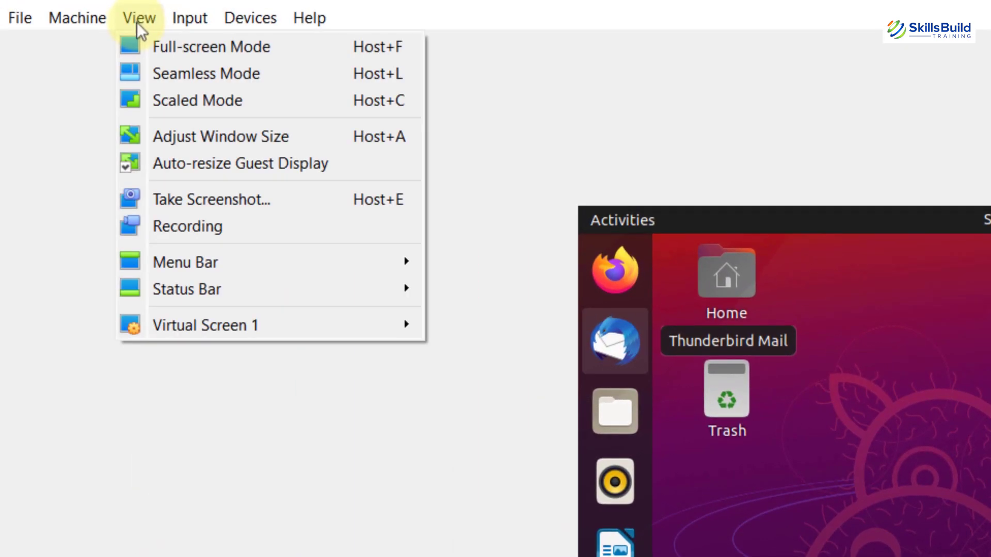
{"action": "left_click", "coordinate": [144, 41]}
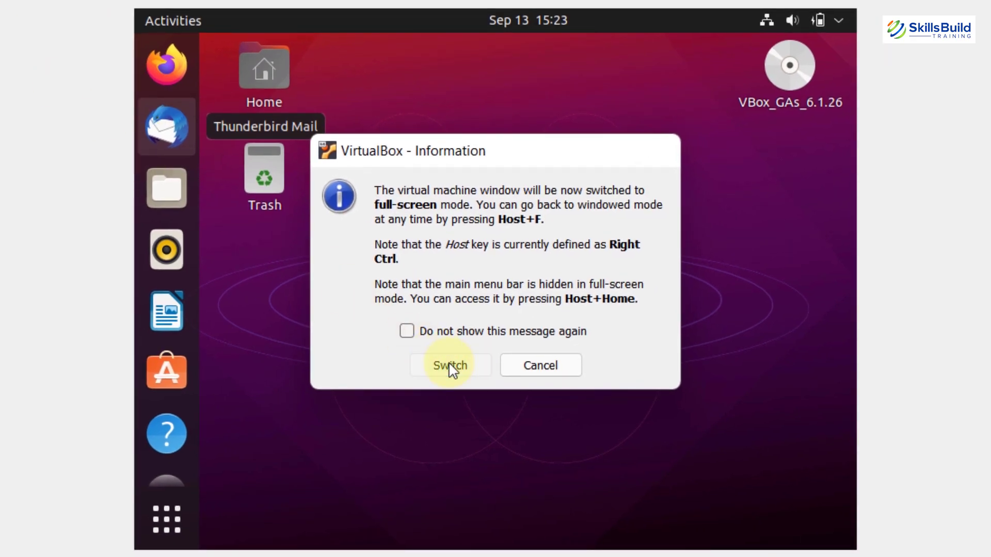
{"action": "left_click", "coordinate": [634, 458]}
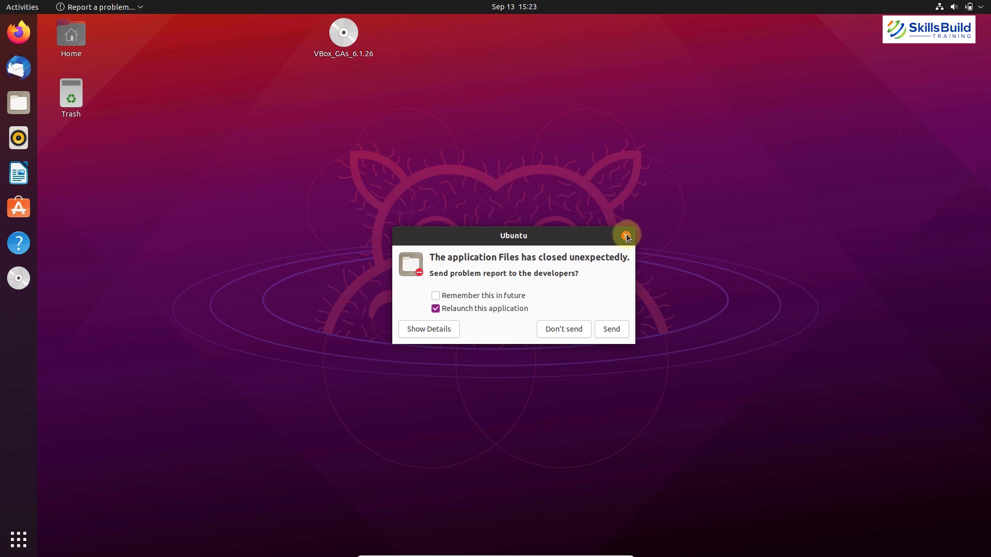
{"action": "left_click", "coordinate": [626, 235]}
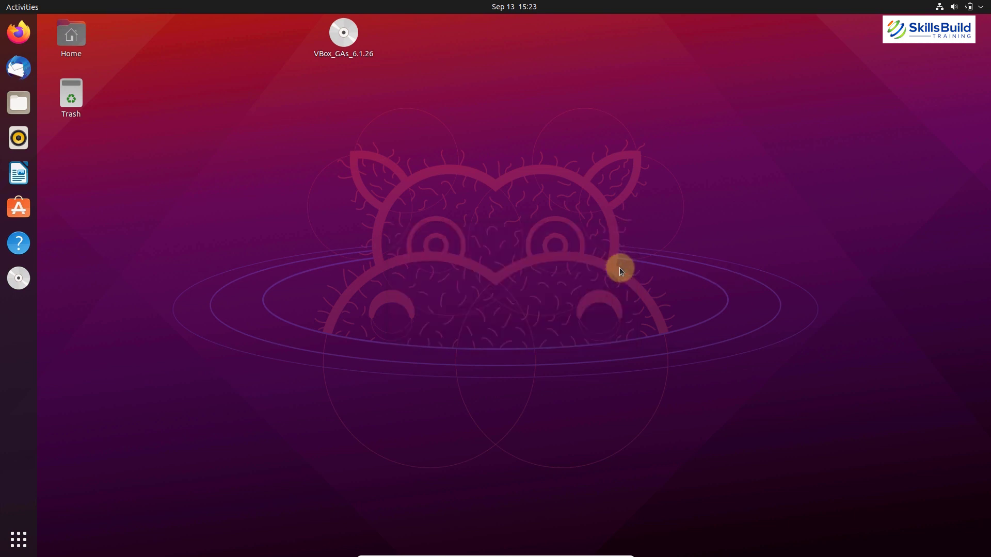